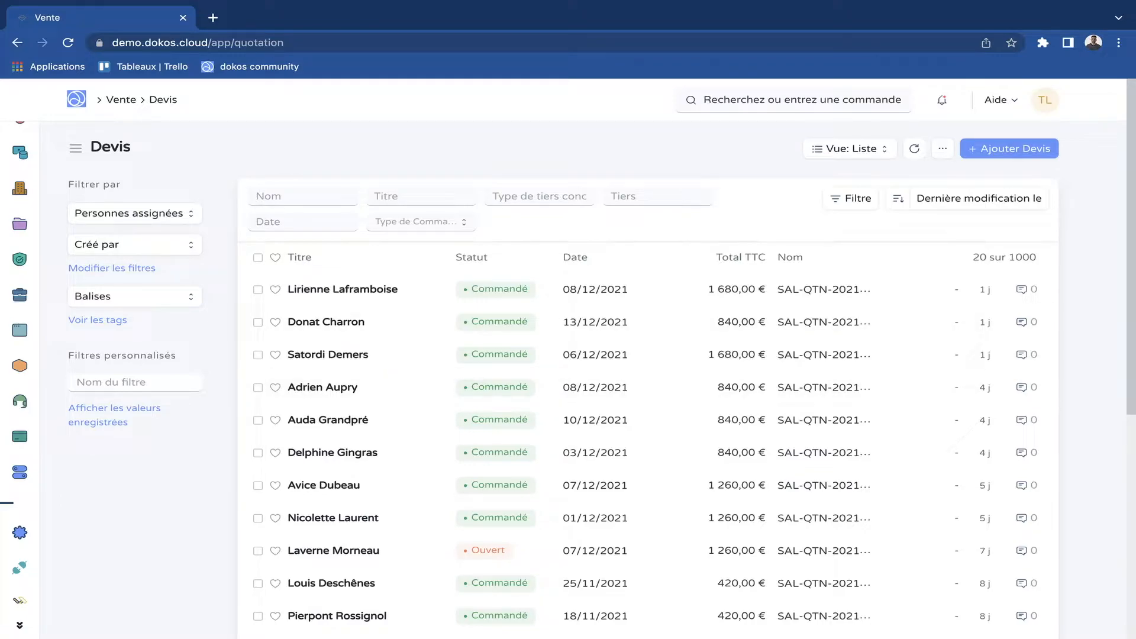
Create a new quotation for the Customer party type and select the customer's name in the Client field.
{"action": "left_click", "coordinate": [1009, 149]}
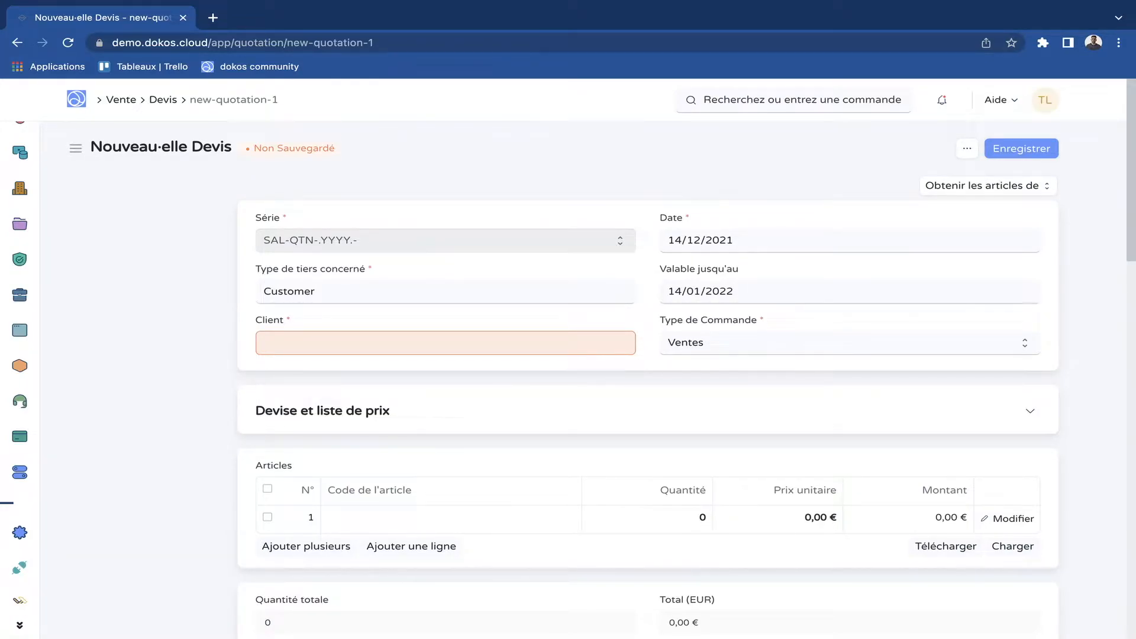
{"action": "double_click", "coordinate": [330, 291]}
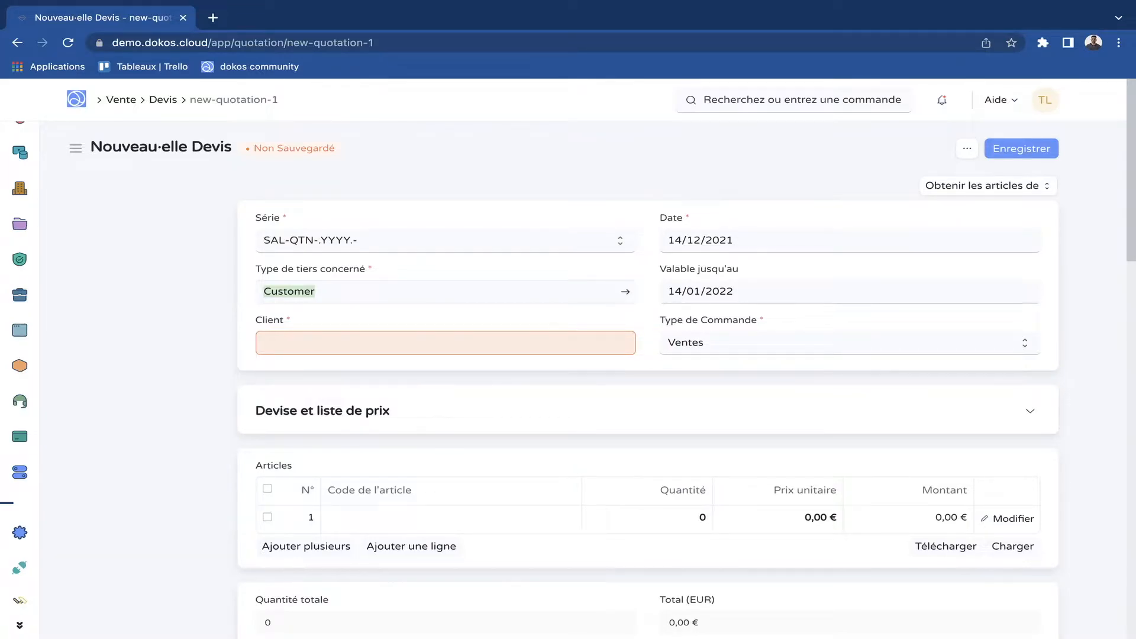
{"action": "scroll", "coordinate": [648, 373], "scroll_direction": "down", "scroll_amount": 2}
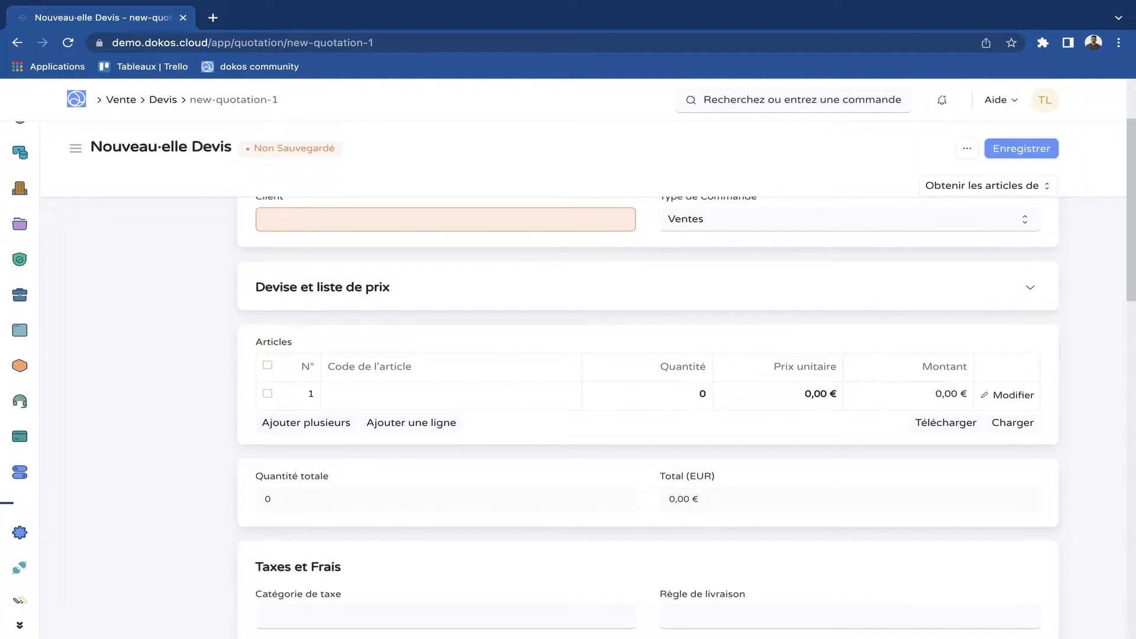
{"action": "scroll", "coordinate": [649, 373], "scroll_direction": "down", "scroll_amount": 3}
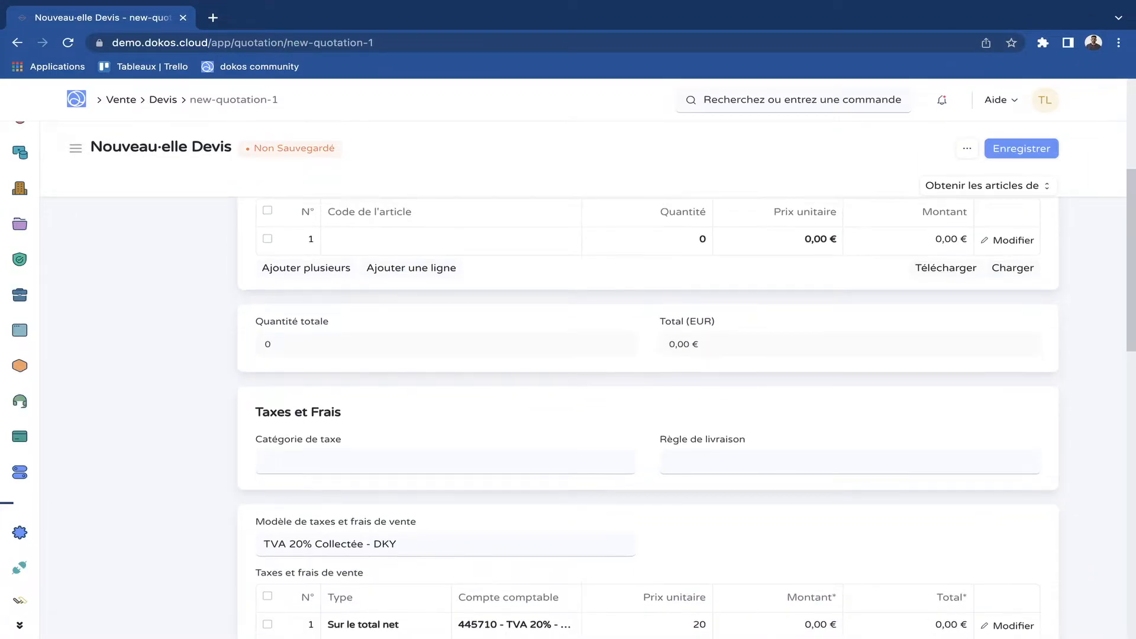
{"action": "scroll", "coordinate": [648, 373], "scroll_direction": "down", "scroll_amount": 1}
{"action": "scroll", "coordinate": [648, 373], "scroll_direction": "down", "scroll_amount": 2}
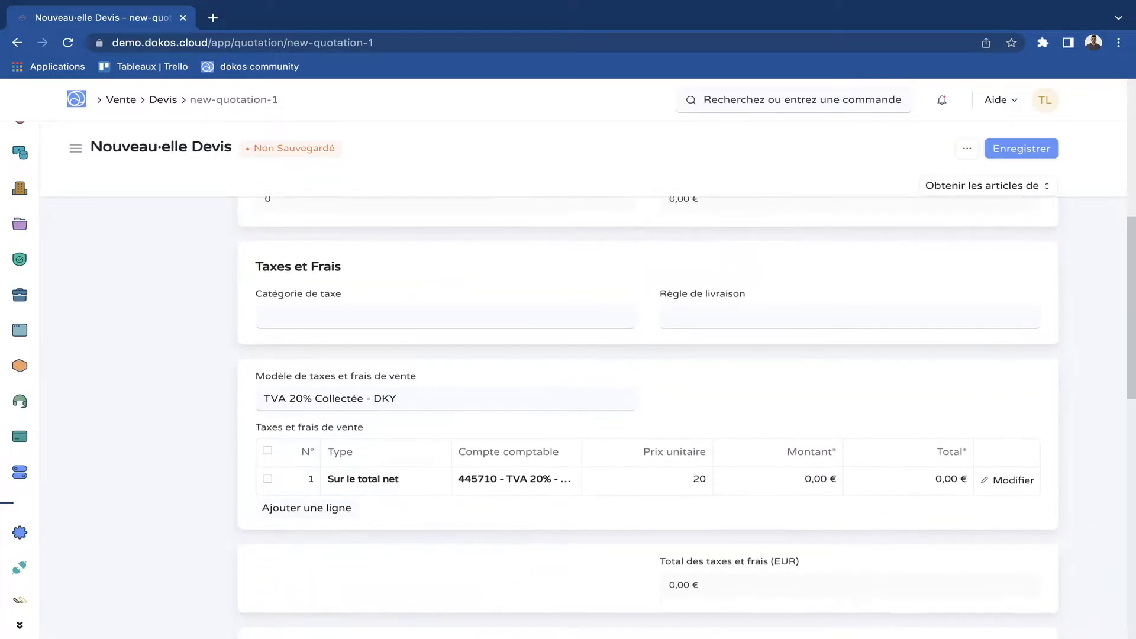
{"action": "scroll", "coordinate": [648, 373], "scroll_direction": "up", "scroll_amount": 8}
{"action": "left_click", "coordinate": [446, 293]}
{"action": "left_click", "coordinate": [445, 345]}
{"action": "type", "text": "Lucas"}
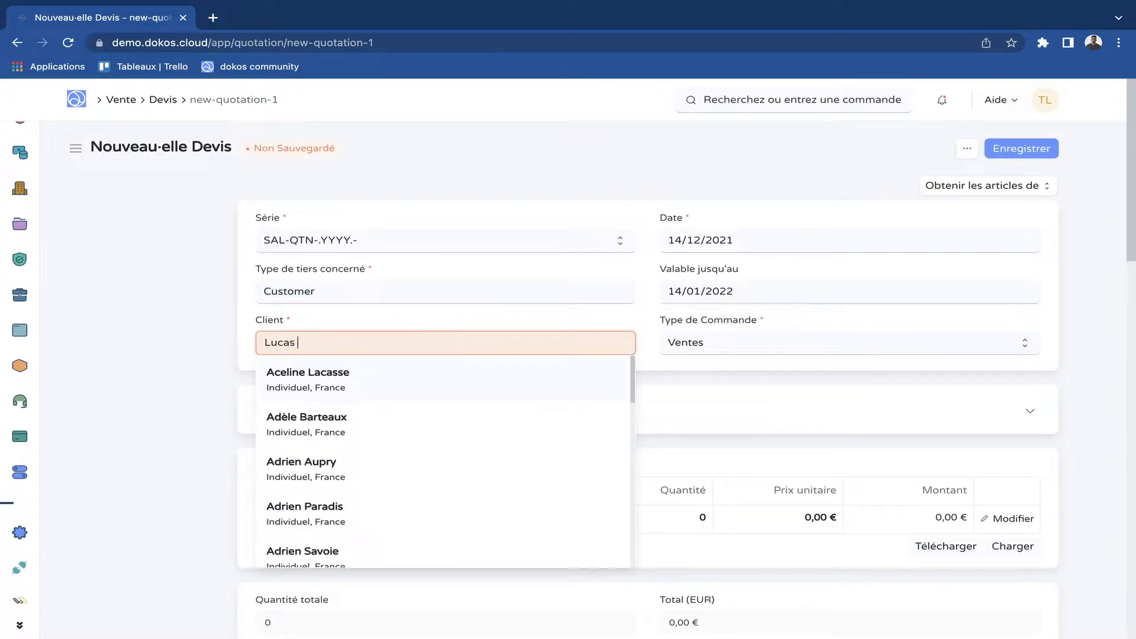
{"action": "left_click", "coordinate": [446, 425]}
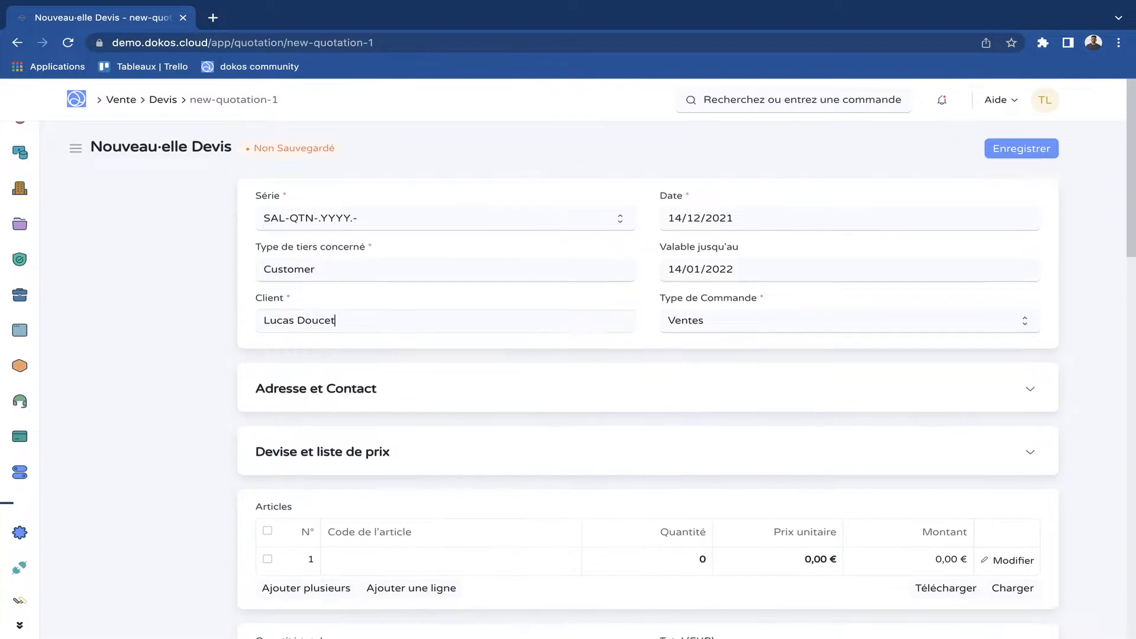
Add the article dokoboard to the first row of the quotation's items table and select its quantity.
{"action": "scroll", "coordinate": [648, 385], "scroll_direction": "down", "scroll_amount": 2}
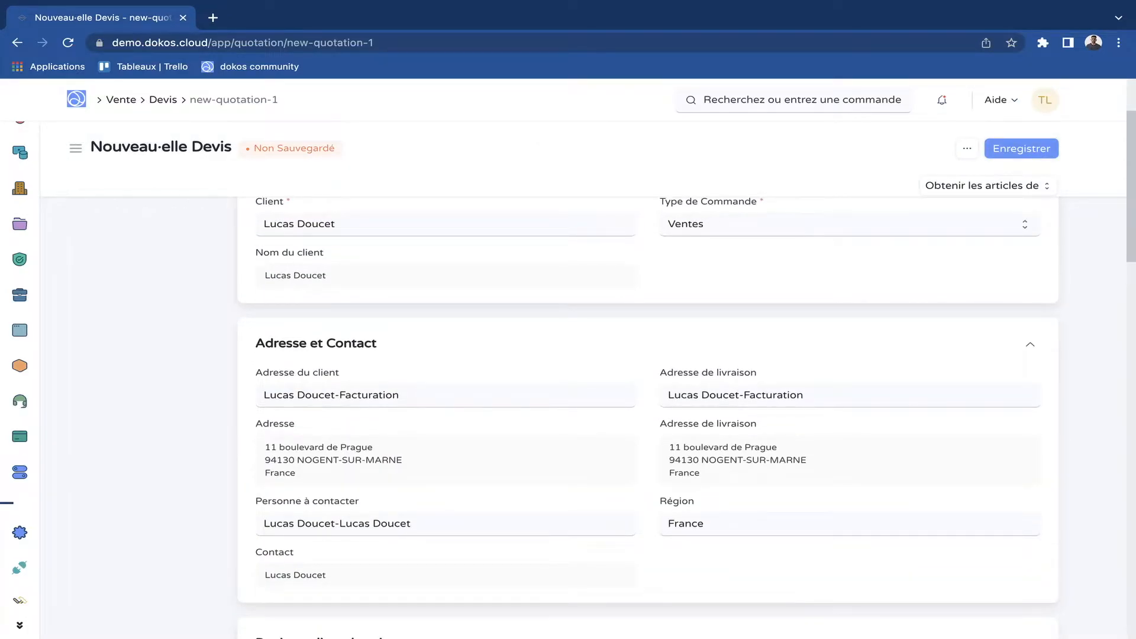
{"action": "scroll", "coordinate": [354, 424], "scroll_direction": "down", "scroll_amount": 5}
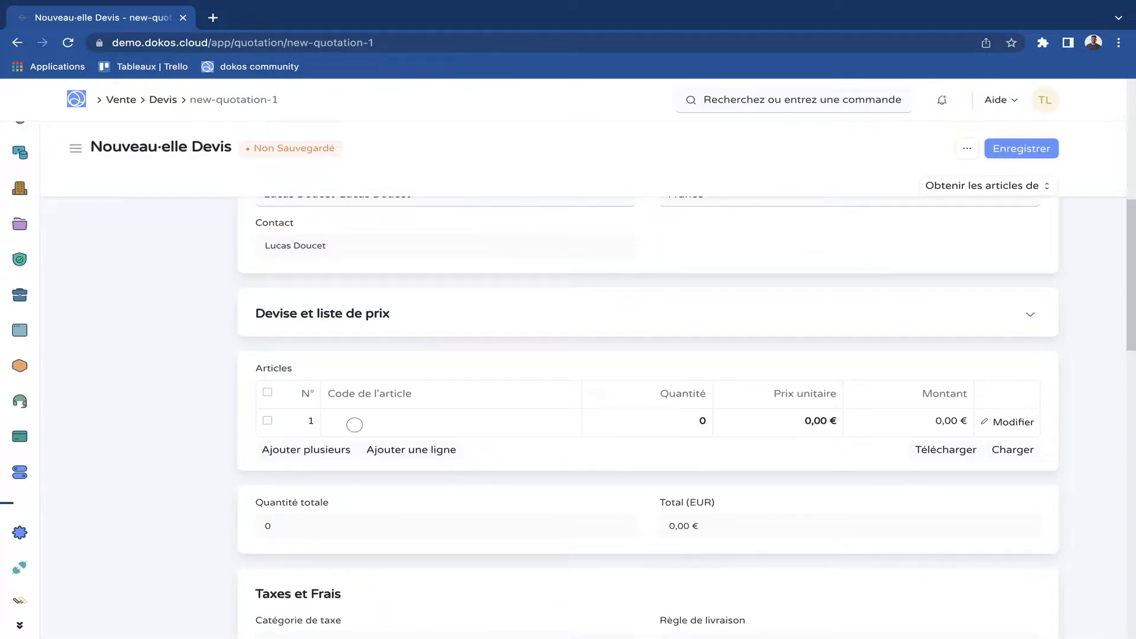
{"action": "left_click", "coordinate": [355, 425]}
{"action": "type", "text": "doko"}
{"action": "key", "text": "Return"}
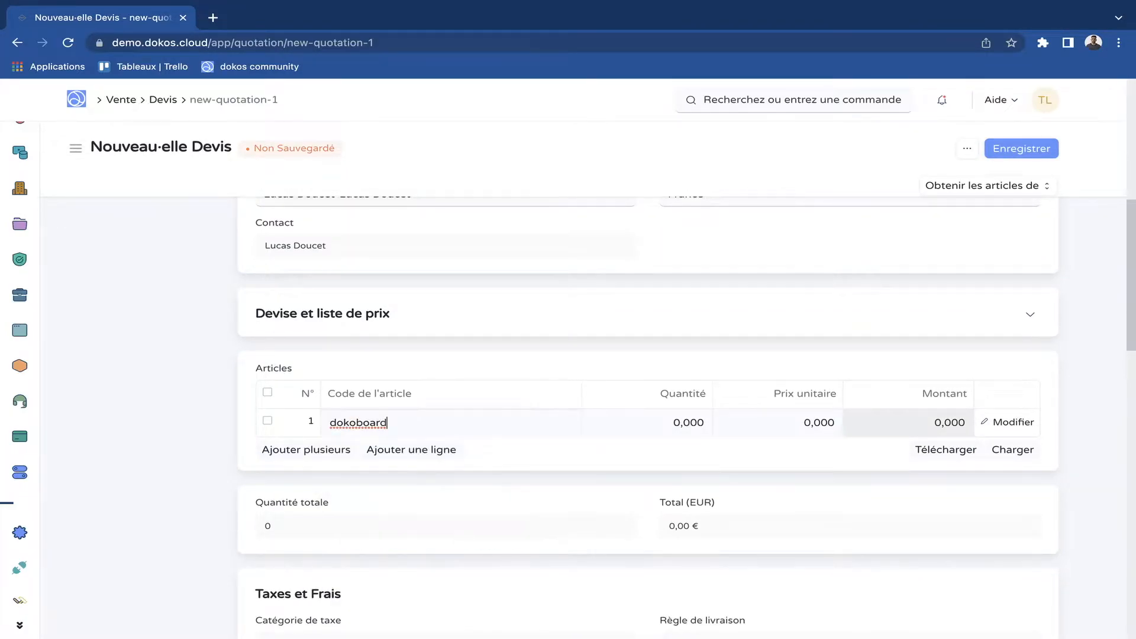
{"action": "scroll", "coordinate": [648, 418], "scroll_direction": "down", "scroll_amount": 4}
{"action": "scroll", "coordinate": [648, 417], "scroll_direction": "up", "scroll_amount": 2}
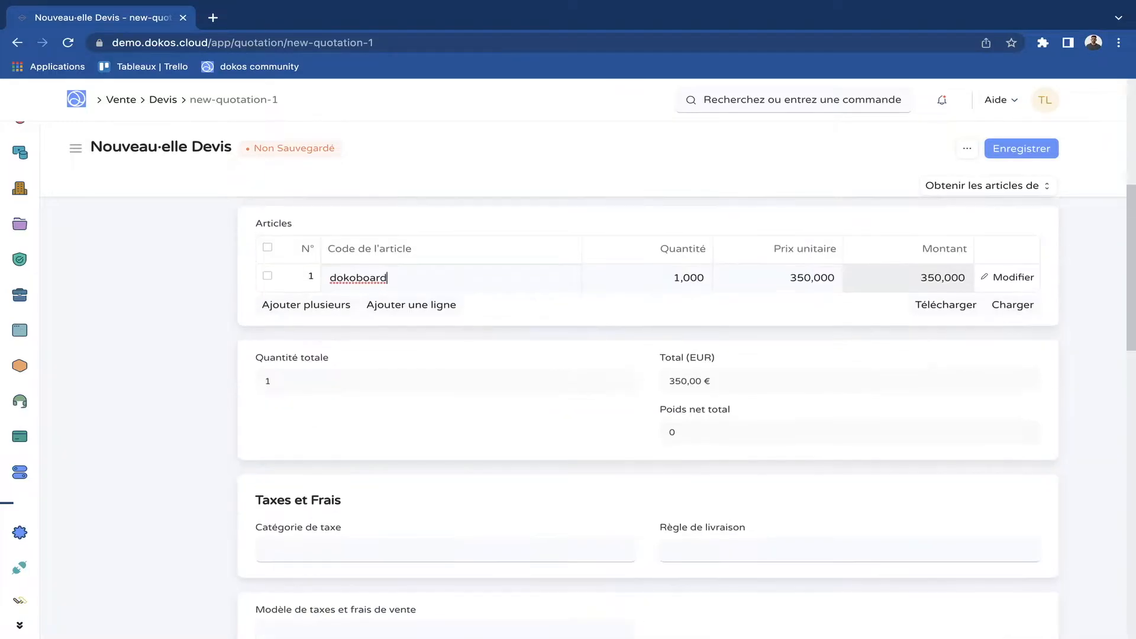
{"action": "left_click", "coordinate": [692, 277]}
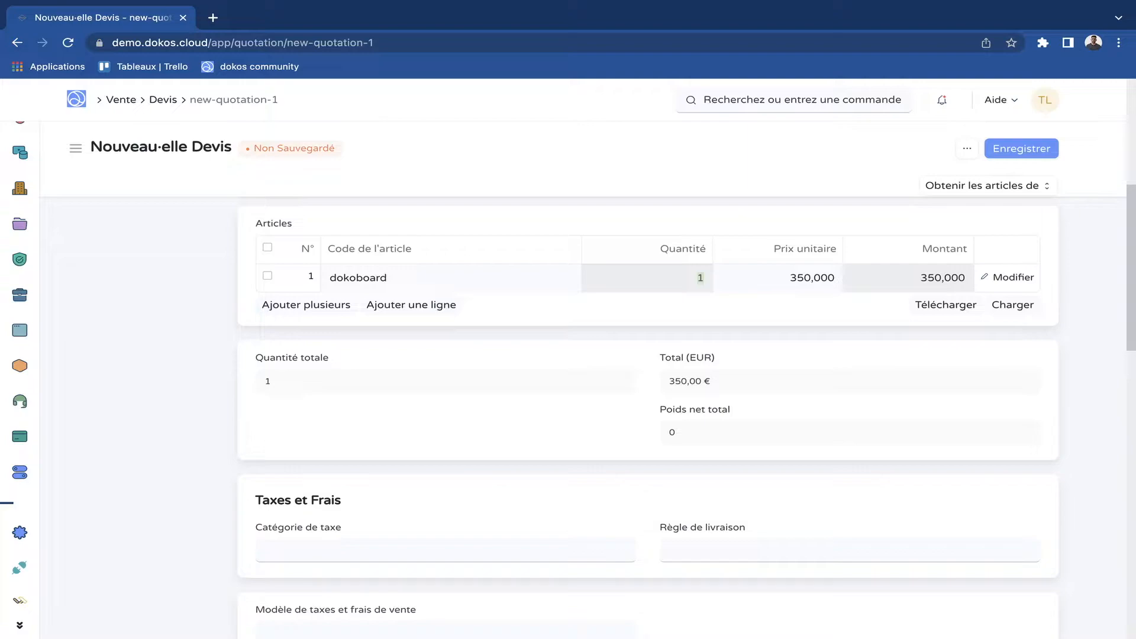
Set the quotation's sales taxes and charges template to TVA 20% Collectée - DKY.
{"action": "scroll", "coordinate": [648, 417], "scroll_direction": "down", "scroll_amount": 4}
{"action": "scroll", "coordinate": [648, 417], "scroll_direction": "up", "scroll_amount": 2}
{"action": "scroll", "coordinate": [648, 417], "scroll_direction": "down", "scroll_amount": 3}
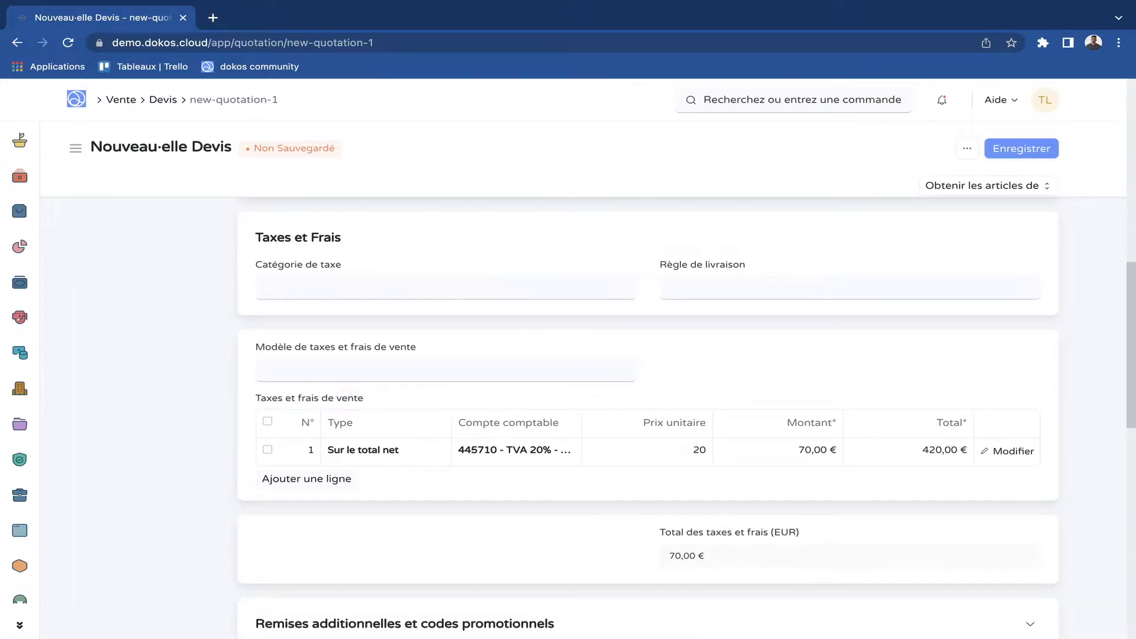
{"action": "scroll", "coordinate": [648, 417], "scroll_direction": "down", "scroll_amount": 1}
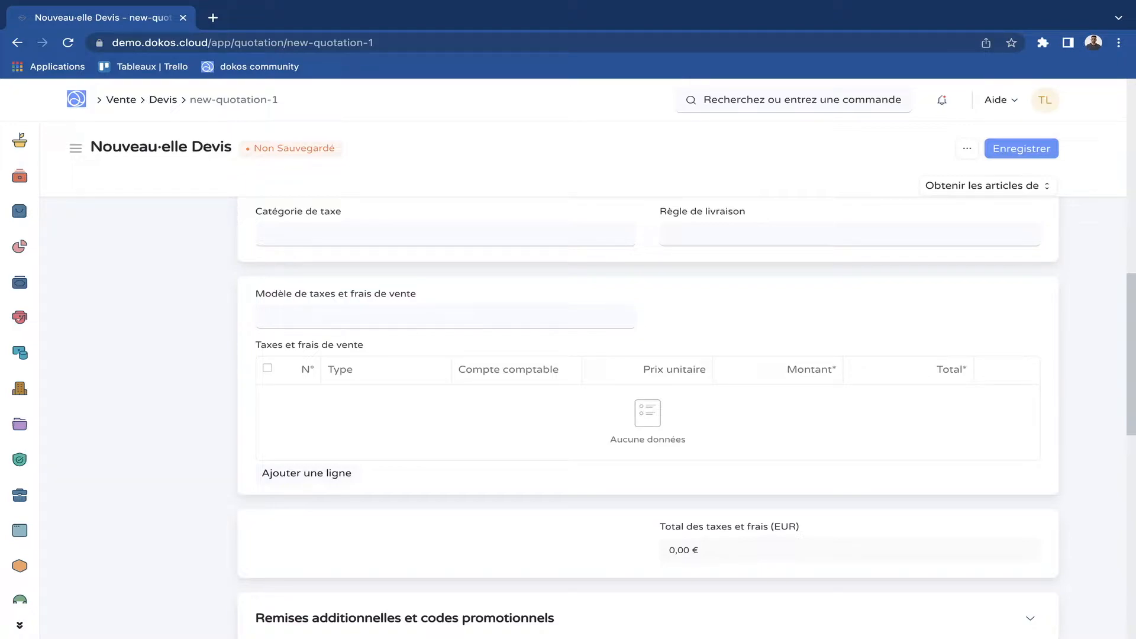
{"action": "scroll", "coordinate": [648, 418], "scroll_direction": "down", "scroll_amount": 1}
{"action": "left_click", "coordinate": [280, 294]}
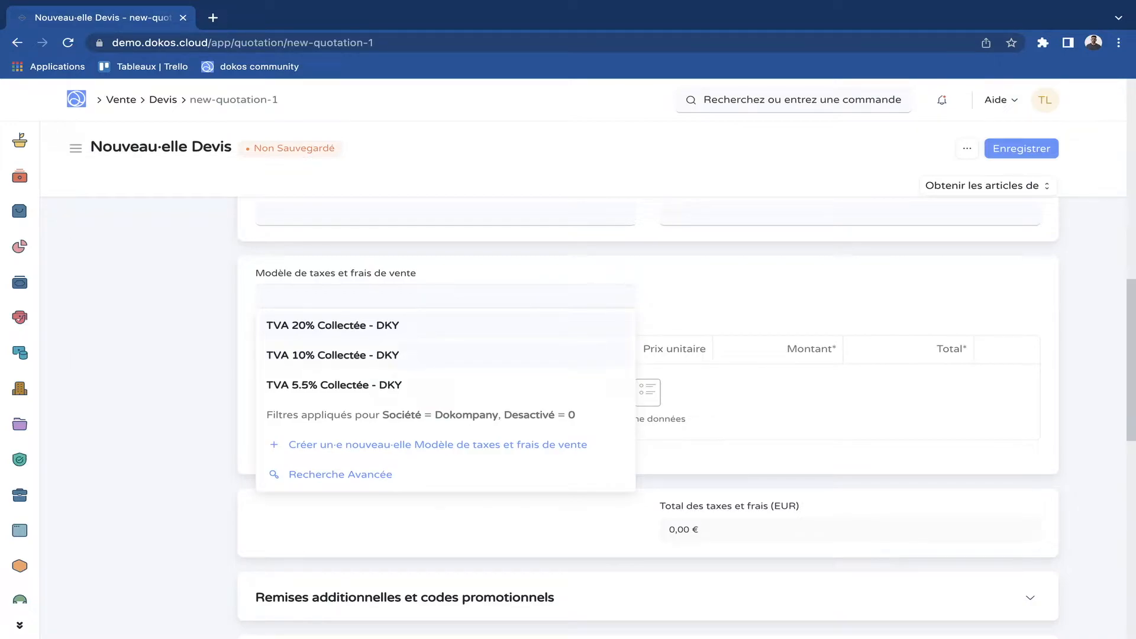
{"action": "left_click", "coordinate": [333, 325]}
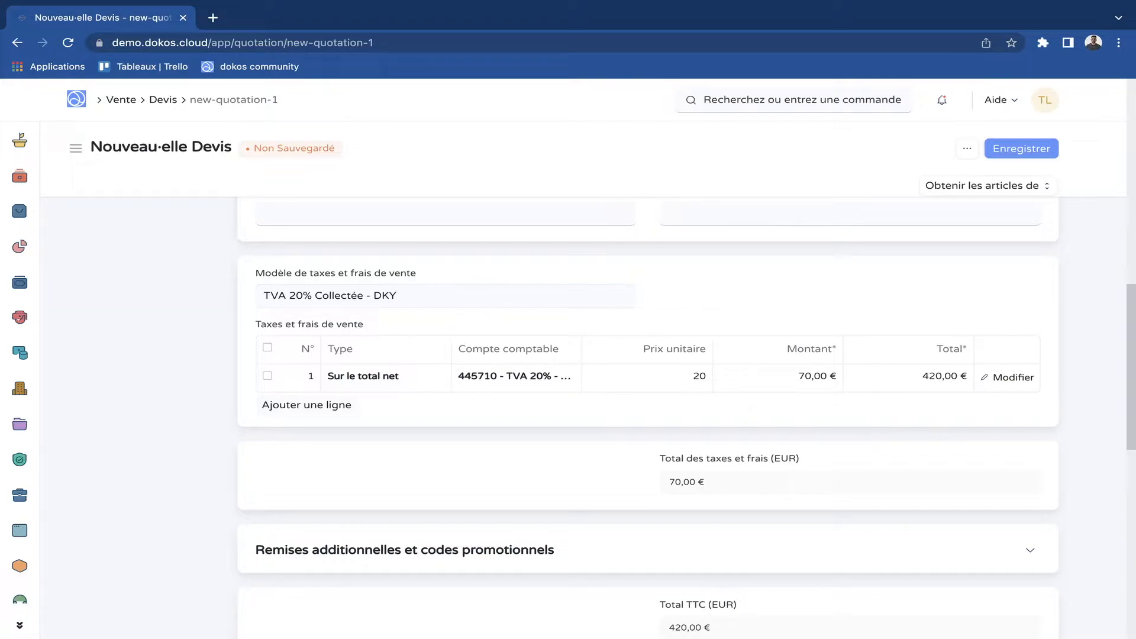
Review the quotation's sales tax row, tax total, grand total and payment terms section.
{"action": "left_click_drag", "start_coordinate": [634, 349], "coordinate": [708, 349]}
{"action": "left_click", "coordinate": [695, 349]}
{"action": "scroll", "coordinate": [687, 419], "scroll_direction": "down", "scroll_amount": 1}
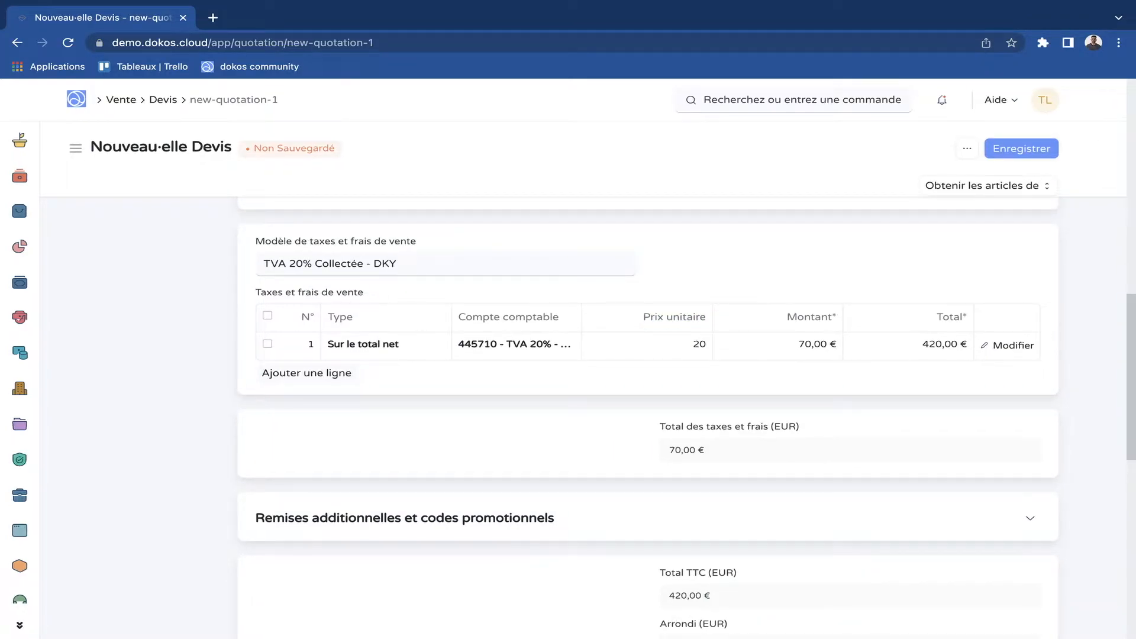
{"action": "scroll", "coordinate": [686, 391], "scroll_direction": "up", "scroll_amount": 12}
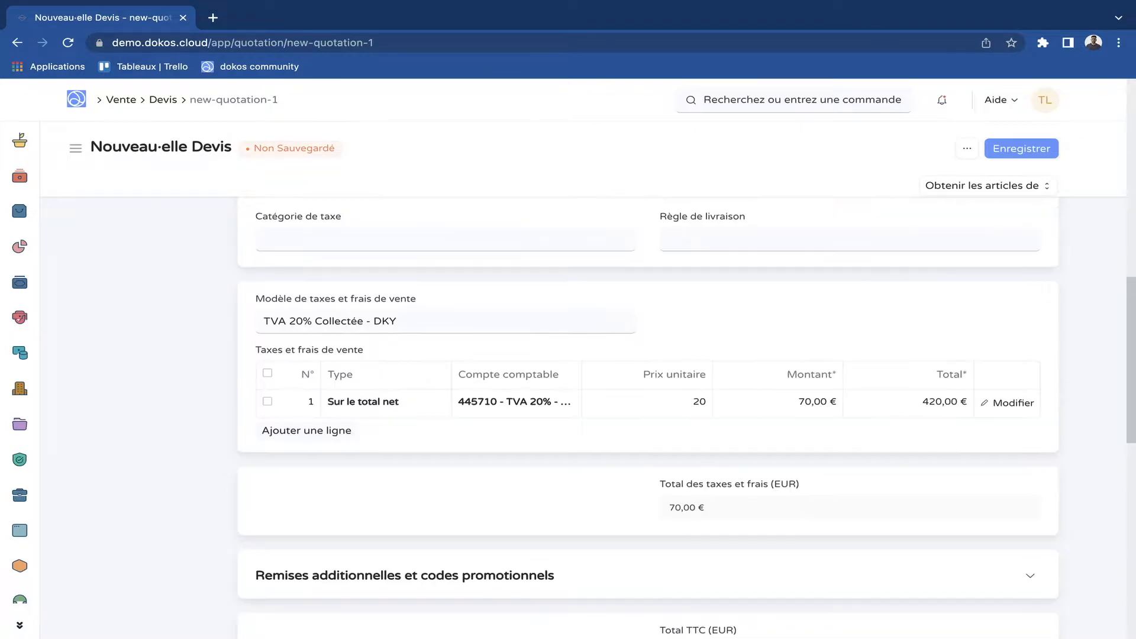
{"action": "scroll", "coordinate": [687, 415], "scroll_direction": "down", "scroll_amount": 10}
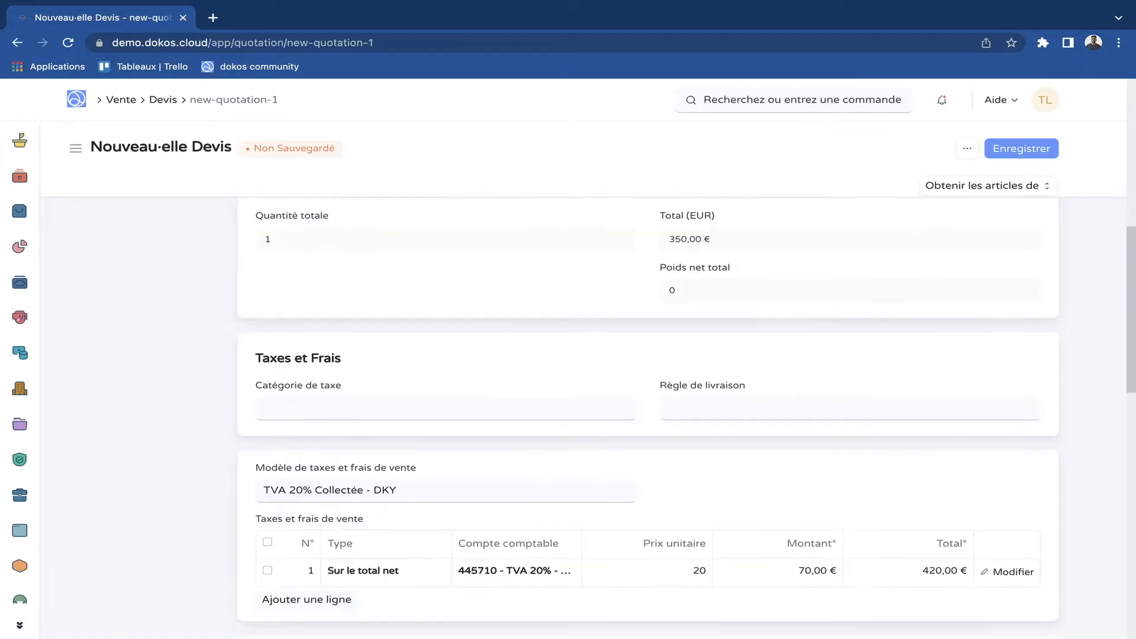
{"action": "scroll", "coordinate": [687, 414], "scroll_direction": "down", "scroll_amount": 1}
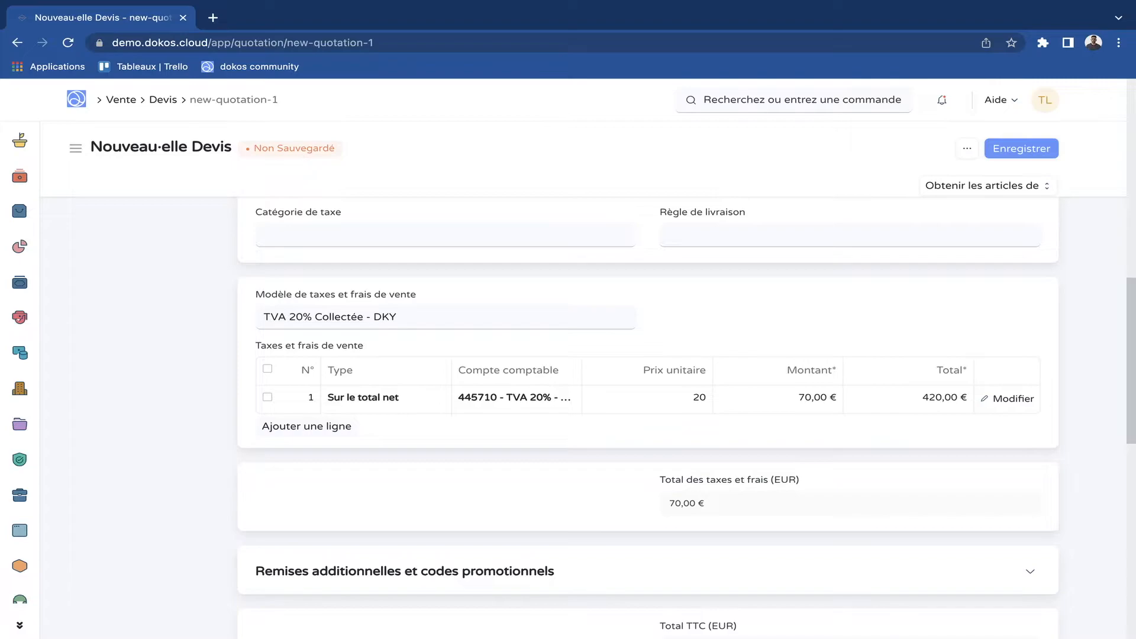
{"action": "scroll", "coordinate": [687, 414], "scroll_direction": "down", "scroll_amount": 3}
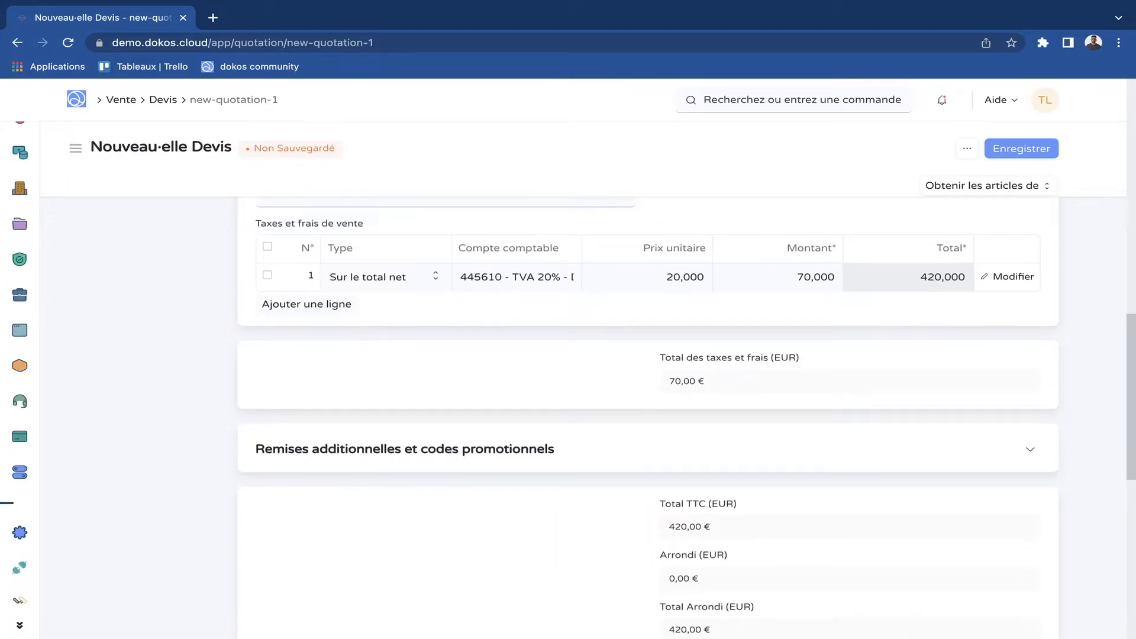
{"action": "scroll", "coordinate": [687, 414], "scroll_direction": "down", "scroll_amount": 3}
{"action": "scroll", "coordinate": [687, 415], "scroll_direction": "down", "scroll_amount": 3}
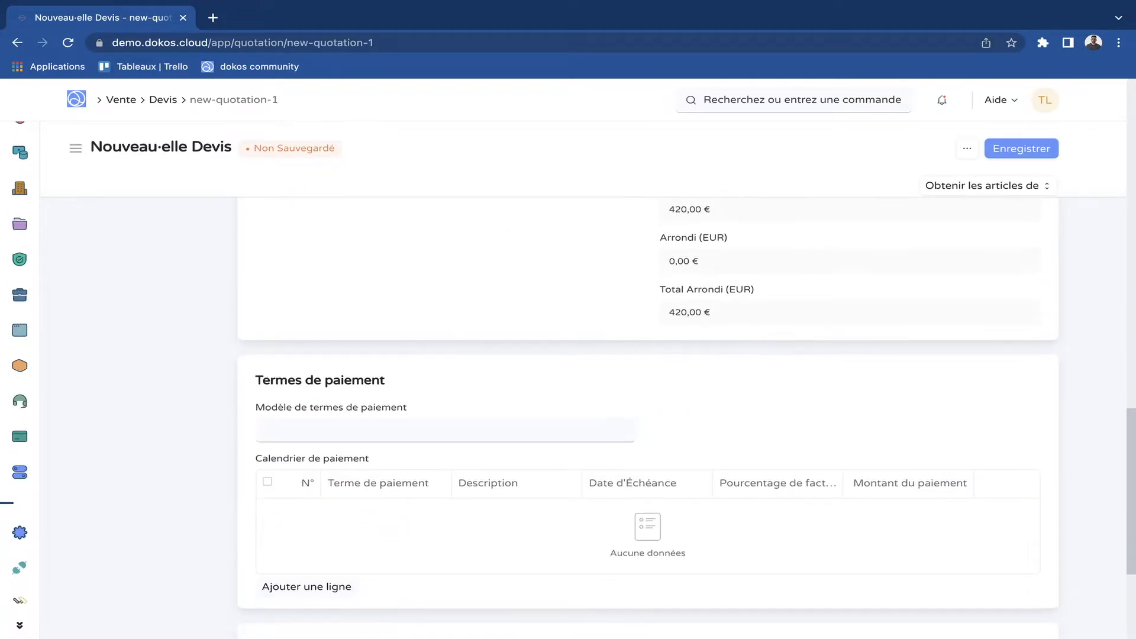
{"action": "scroll", "coordinate": [687, 414], "scroll_direction": "down", "scroll_amount": 2}
{"action": "scroll", "coordinate": [687, 414], "scroll_direction": "up", "scroll_amount": 4}
{"action": "scroll", "coordinate": [686, 414], "scroll_direction": "down", "scroll_amount": 1}
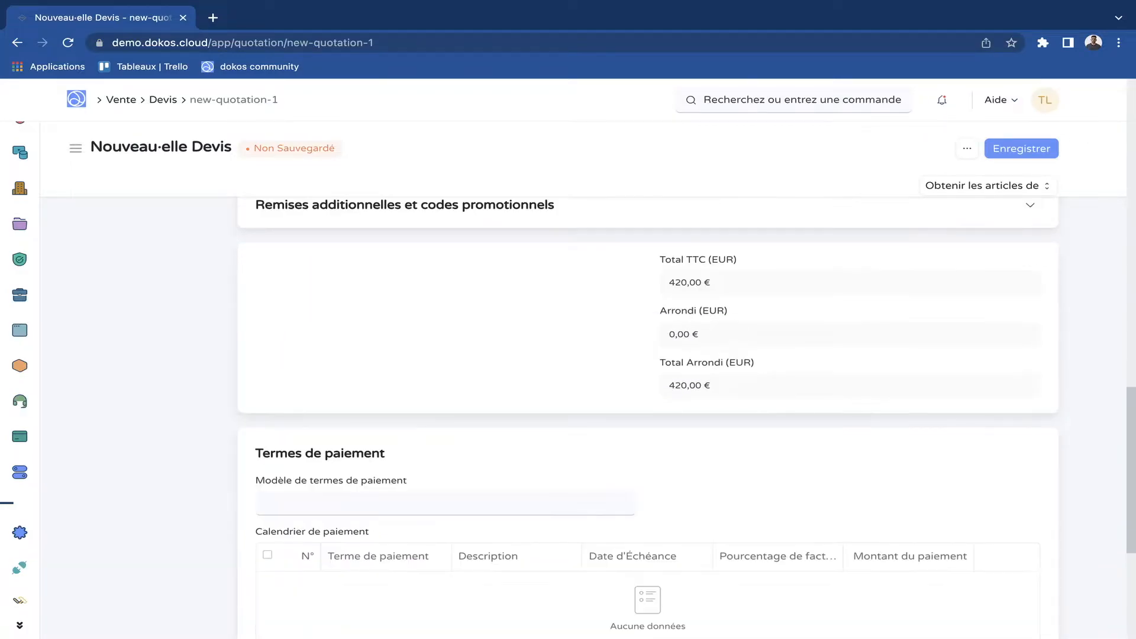
{"action": "scroll", "coordinate": [687, 414], "scroll_direction": "up", "scroll_amount": 7}
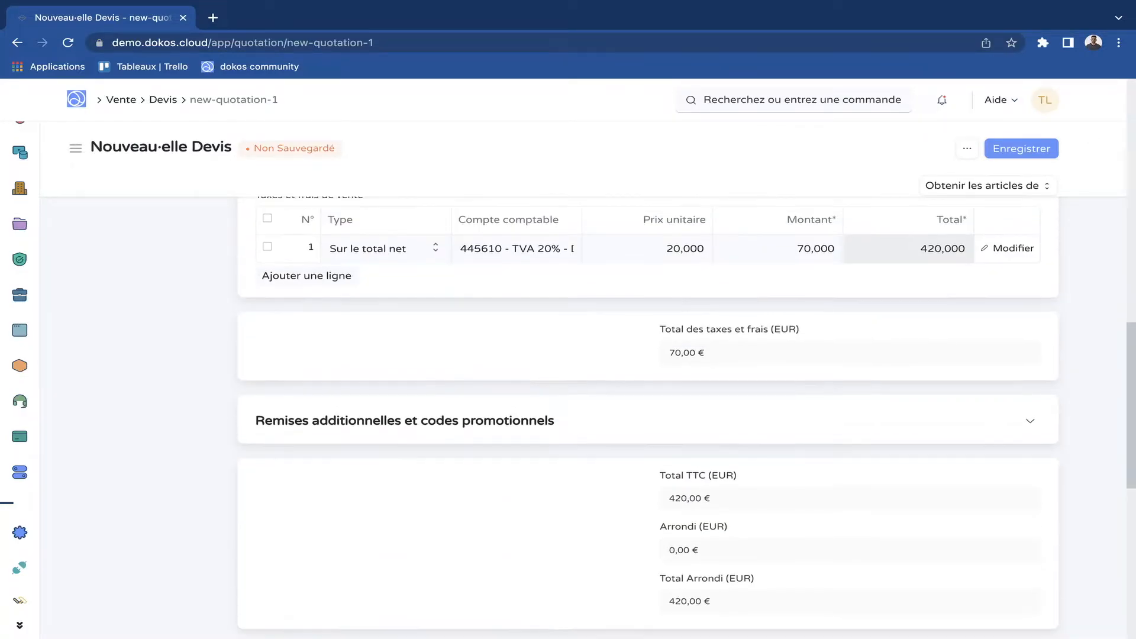
Save the quotation as a draft, check its header fields, and validate it with confirmation.
{"action": "key", "text": "ctrl+s"}
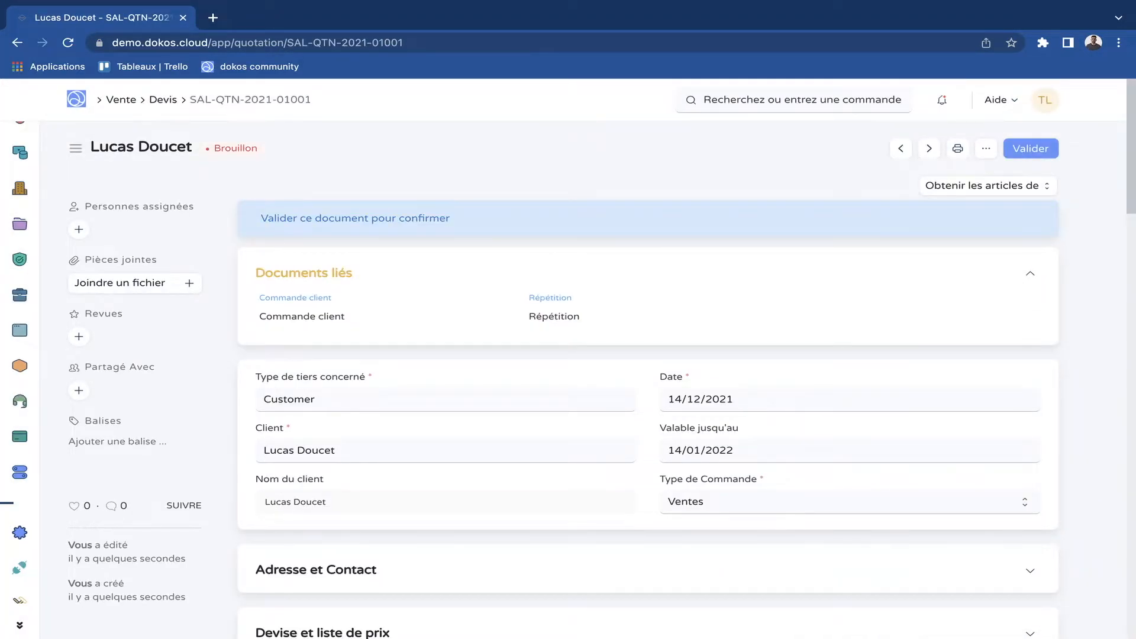
{"action": "scroll", "coordinate": [648, 414], "scroll_direction": "down", "scroll_amount": 5}
{"action": "scroll", "coordinate": [648, 414], "scroll_direction": "up", "scroll_amount": 3}
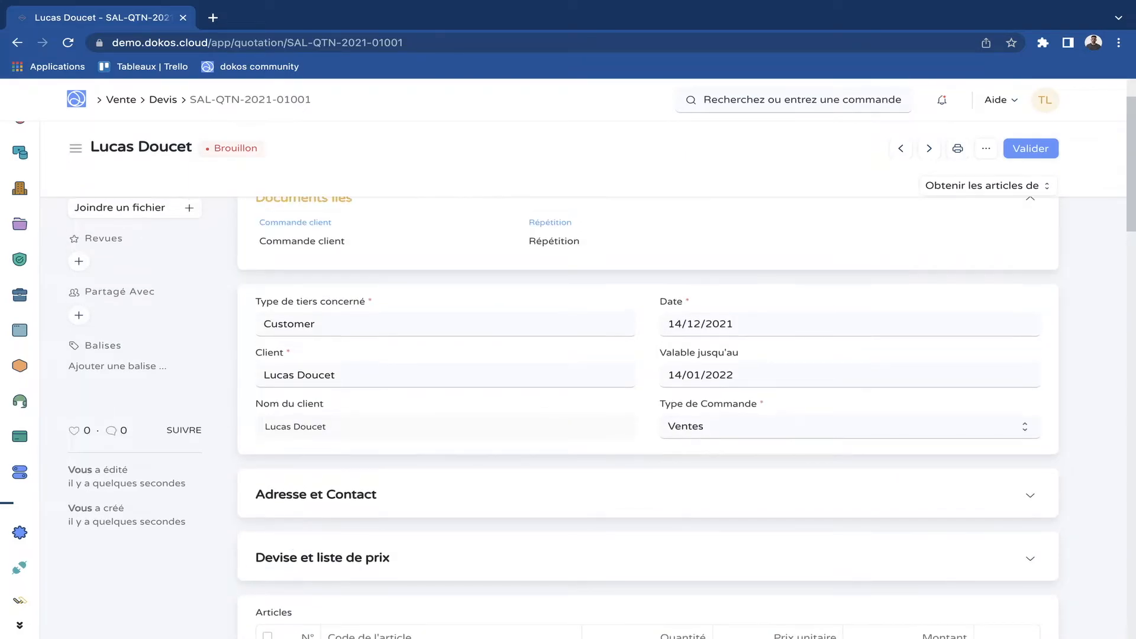
{"action": "scroll", "coordinate": [649, 415], "scroll_direction": "up", "scroll_amount": 2}
{"action": "left_click", "coordinate": [1032, 148]}
{"action": "left_click", "coordinate": [760, 210]}
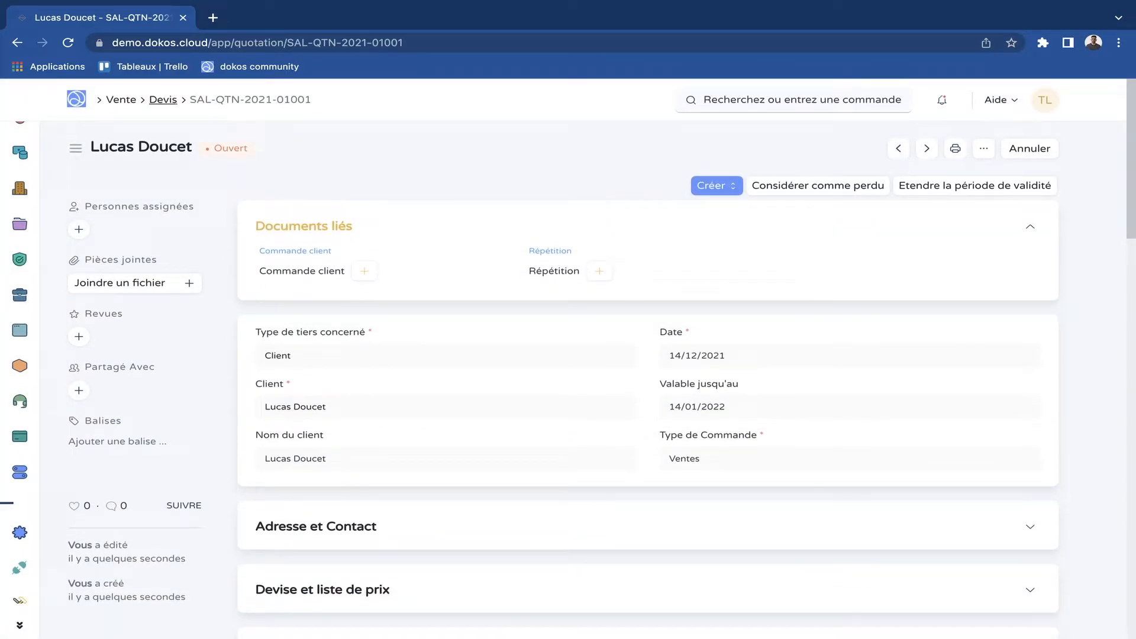
Reopen the validated quotation from the quotation list and create a customer order (Commande client) from it, checking its items and taxes.
{"action": "left_click", "coordinate": [163, 99]}
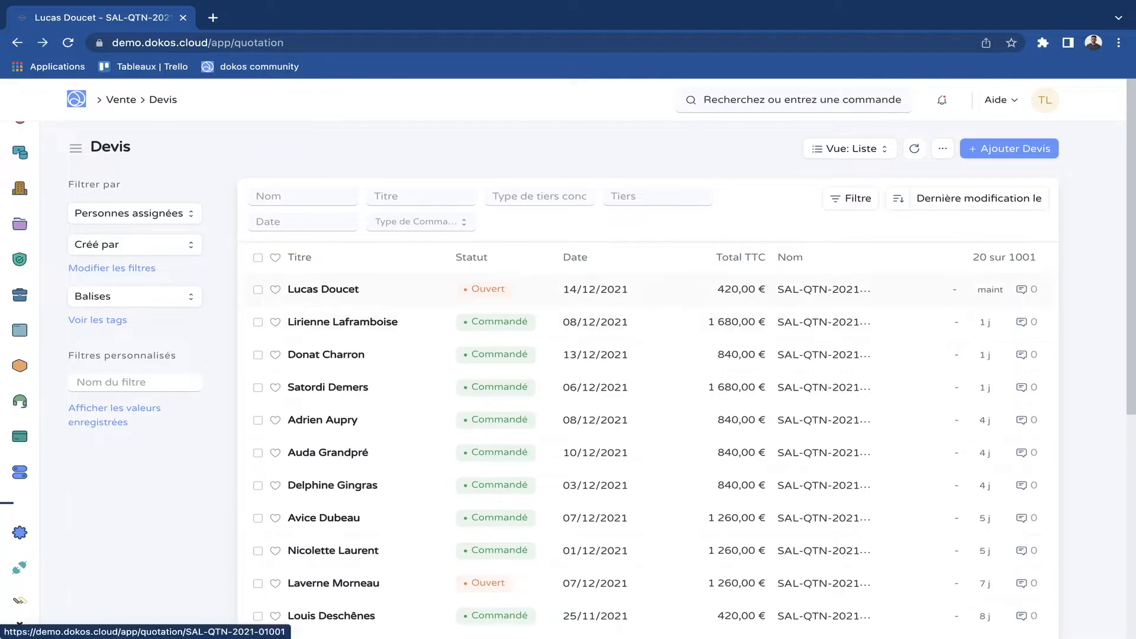
{"action": "left_click", "coordinate": [323, 289]}
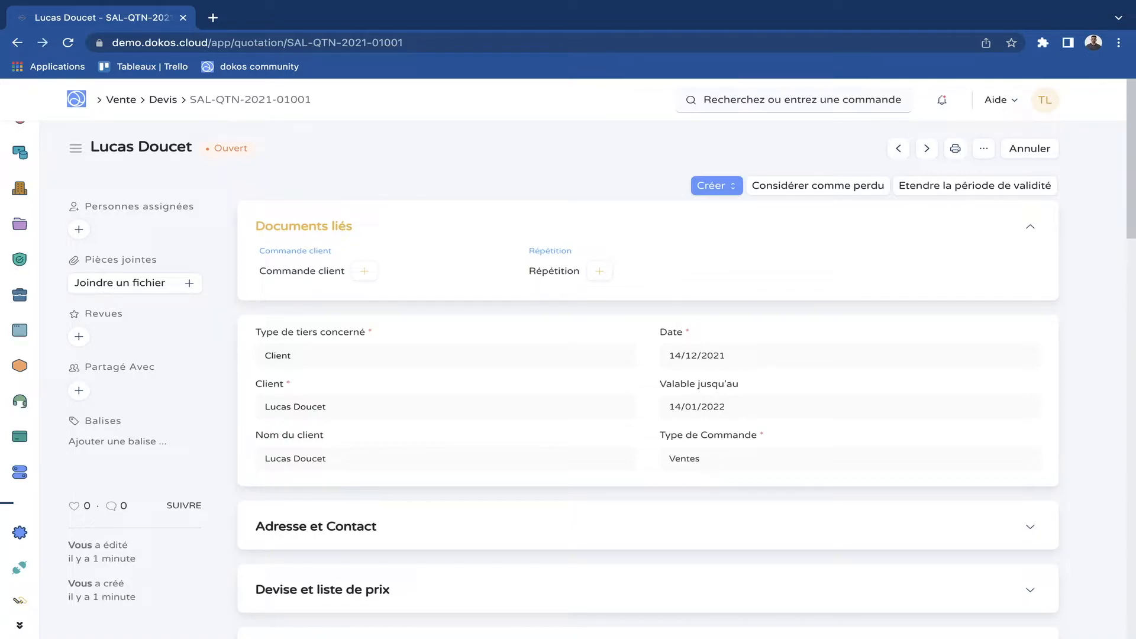
{"action": "left_click", "coordinate": [716, 186]}
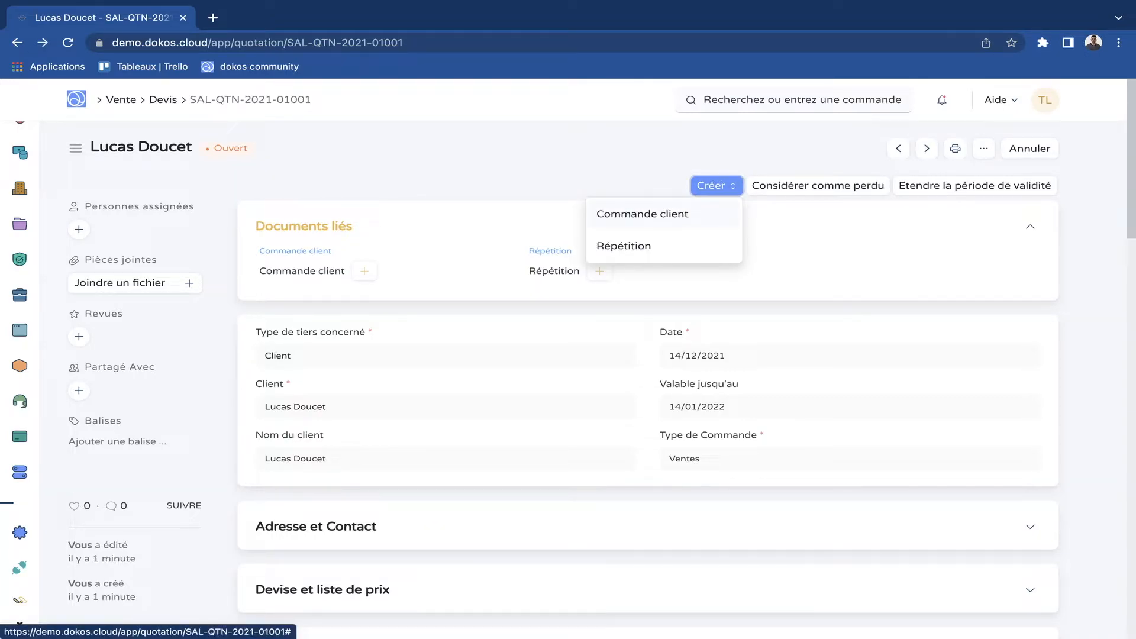
{"action": "left_click", "coordinate": [643, 213]}
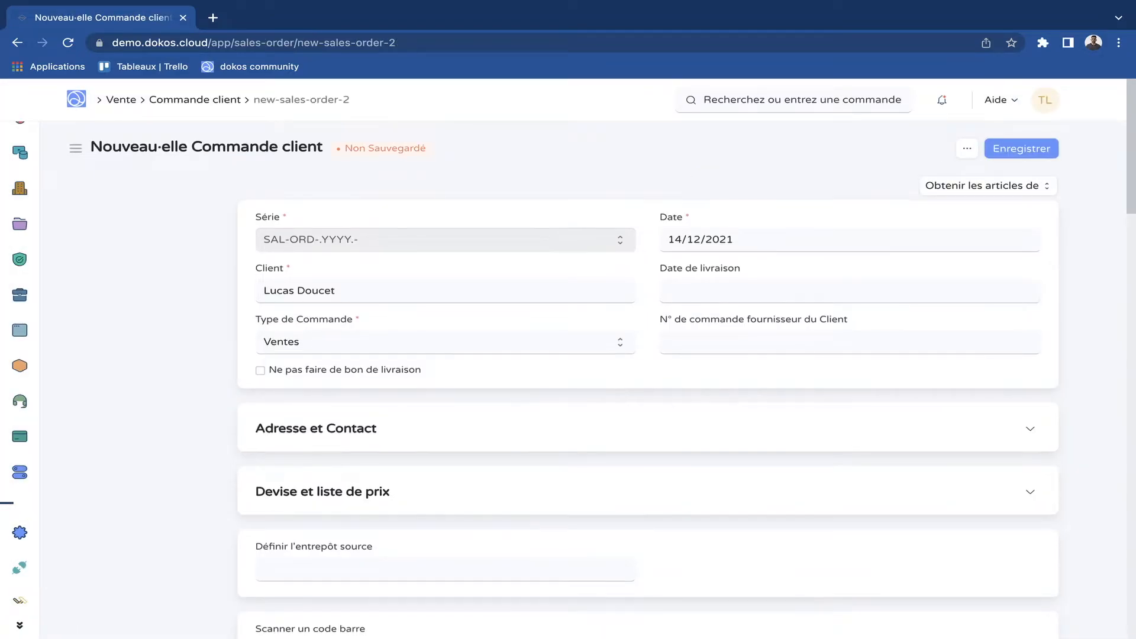
{"action": "scroll", "coordinate": [648, 414], "scroll_direction": "down", "scroll_amount": 1}
{"action": "scroll", "coordinate": [648, 414], "scroll_direction": "up", "scroll_amount": 1}
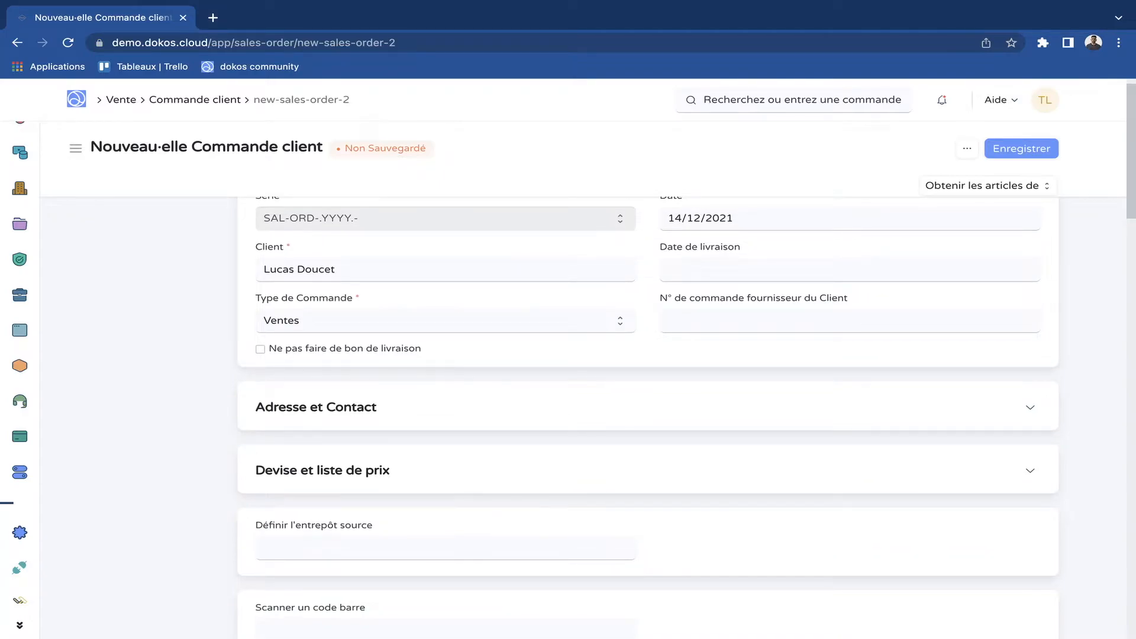
{"action": "scroll", "coordinate": [648, 414], "scroll_direction": "down", "scroll_amount": 5}
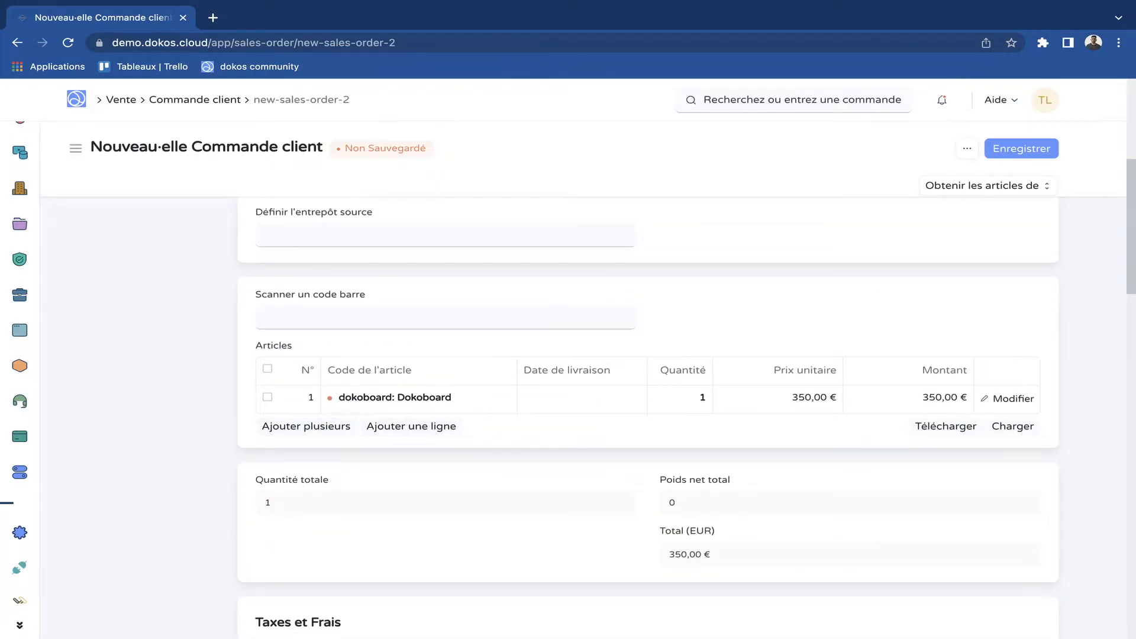
{"action": "scroll", "coordinate": [649, 414], "scroll_direction": "down", "scroll_amount": 5}
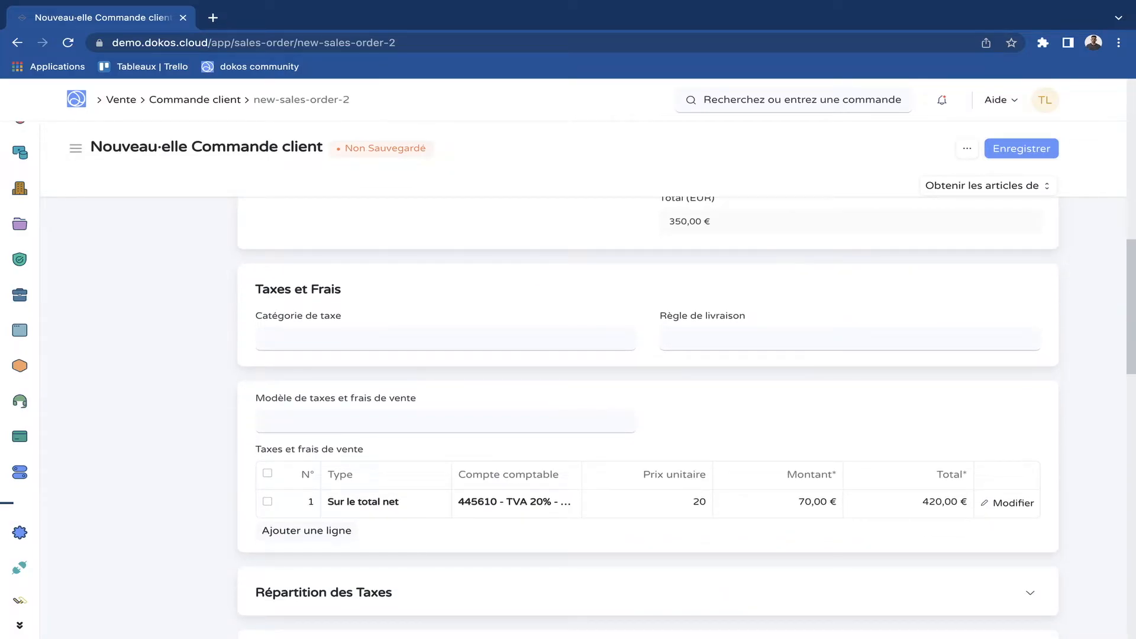
{"action": "scroll", "coordinate": [649, 414], "scroll_direction": "up", "scroll_amount": 10}
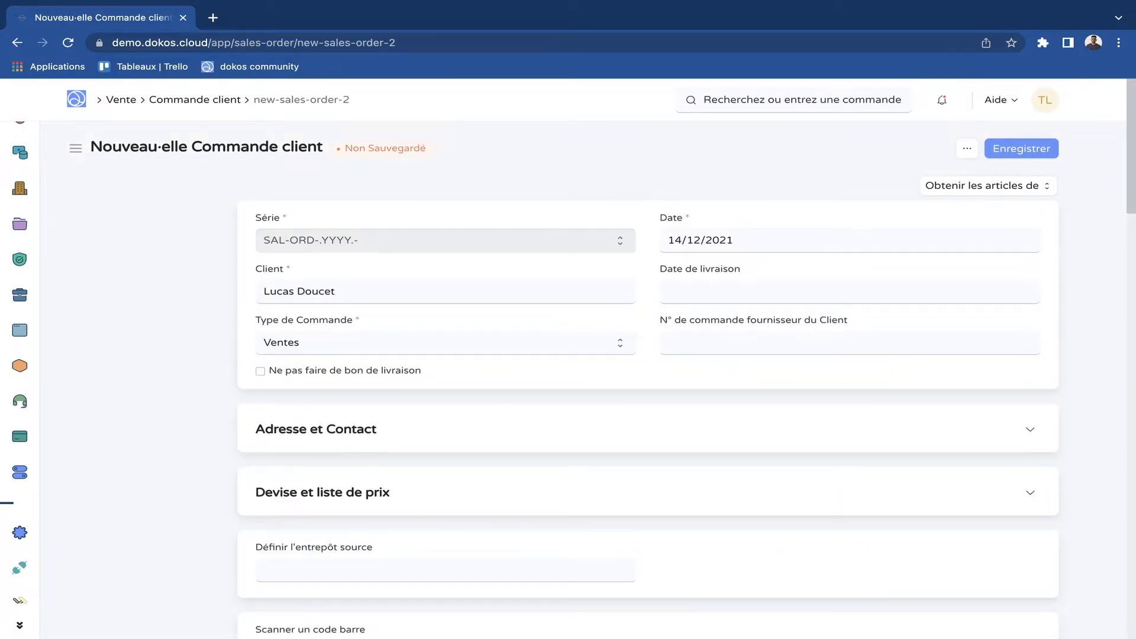
Set the customer order's delivery date (Date de livraison) to 21/12/2021 and save the order as a draft.
{"action": "scroll", "coordinate": [446, 241], "scroll_direction": "down", "scroll_amount": 10}
{"action": "scroll", "coordinate": [446, 240], "scroll_direction": "up", "scroll_amount": 10}
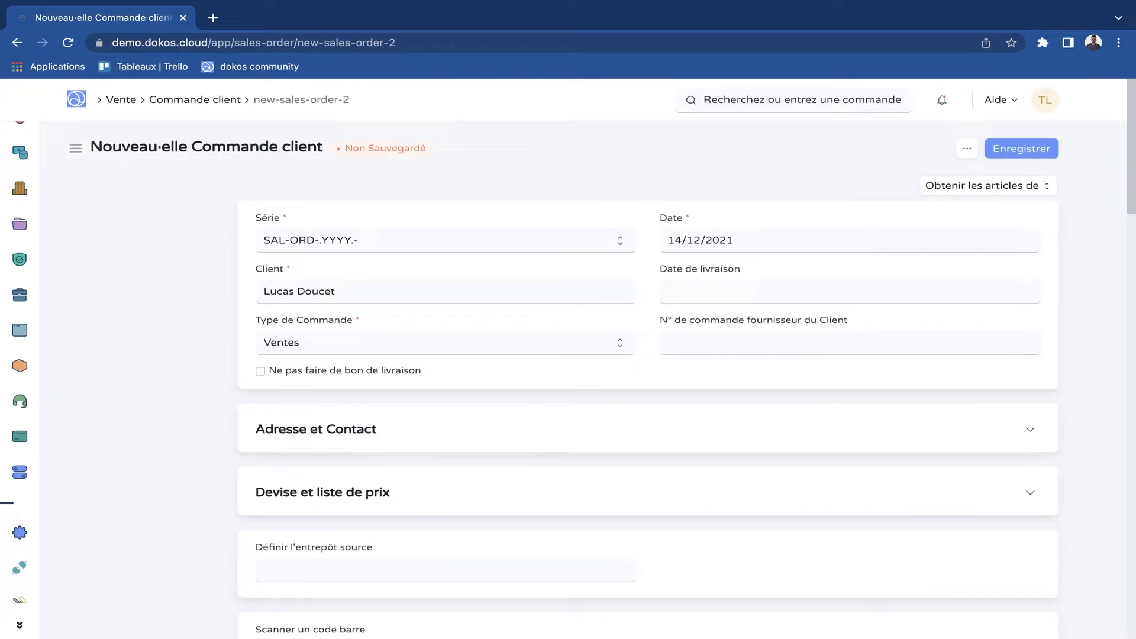
{"action": "left_click", "coordinate": [681, 291]}
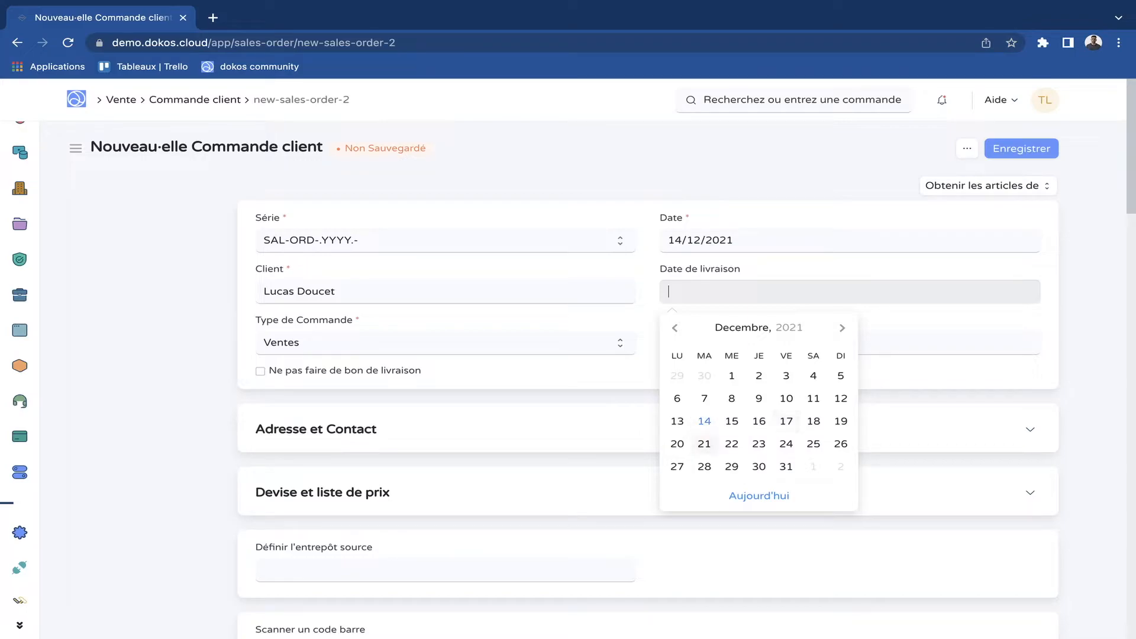
{"action": "left_click", "coordinate": [705, 443]}
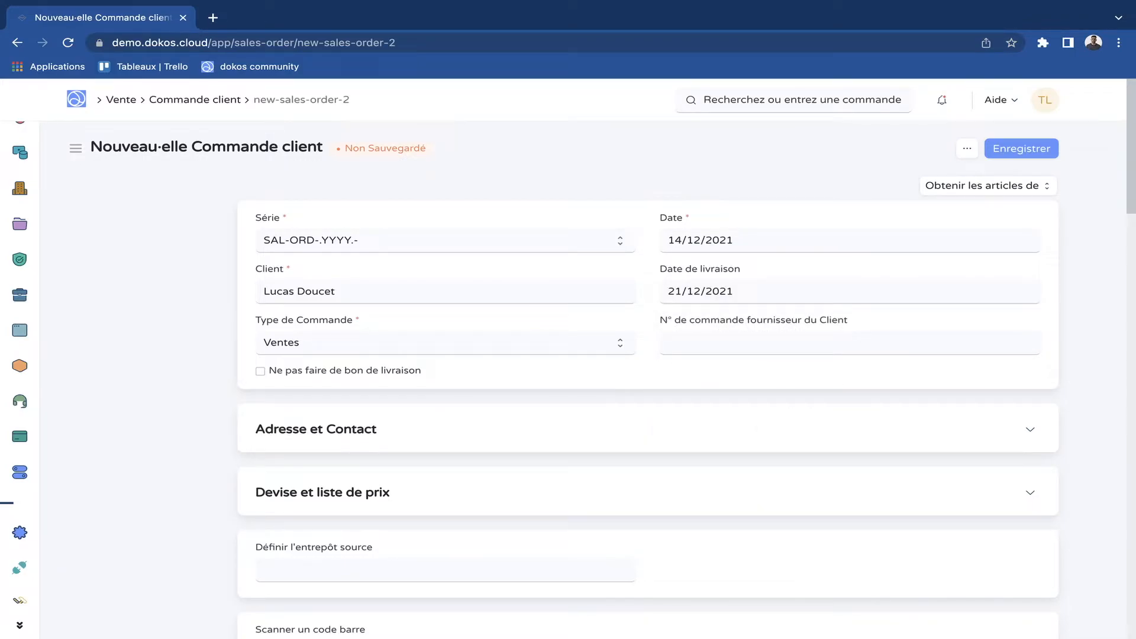
{"action": "key", "text": "ctrl+s"}
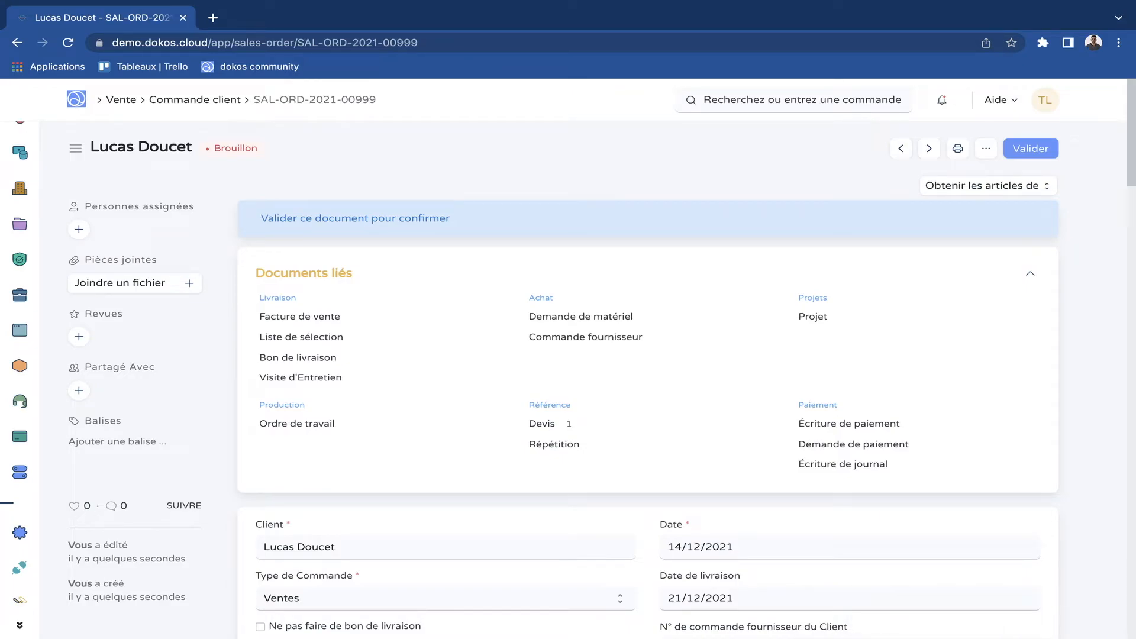
Check the draft customer order's header fields and validate the order with confirmation.
{"action": "scroll", "coordinate": [592, 355], "scroll_direction": "down", "scroll_amount": 5}
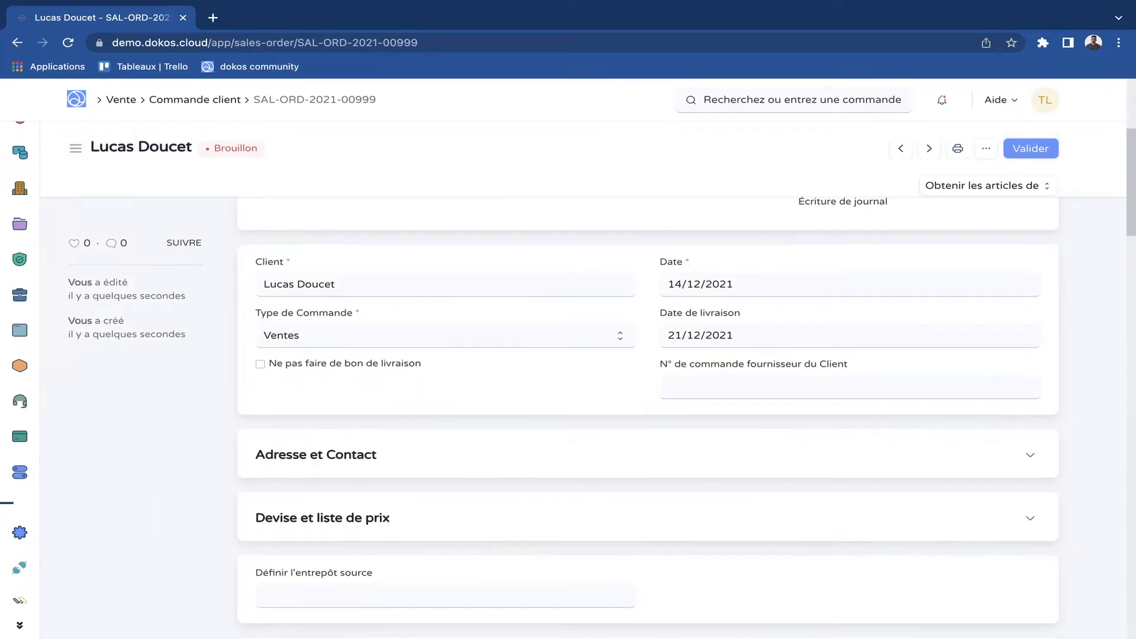
{"action": "scroll", "coordinate": [592, 355], "scroll_direction": "up", "scroll_amount": 5}
{"action": "left_click", "coordinate": [1031, 148]}
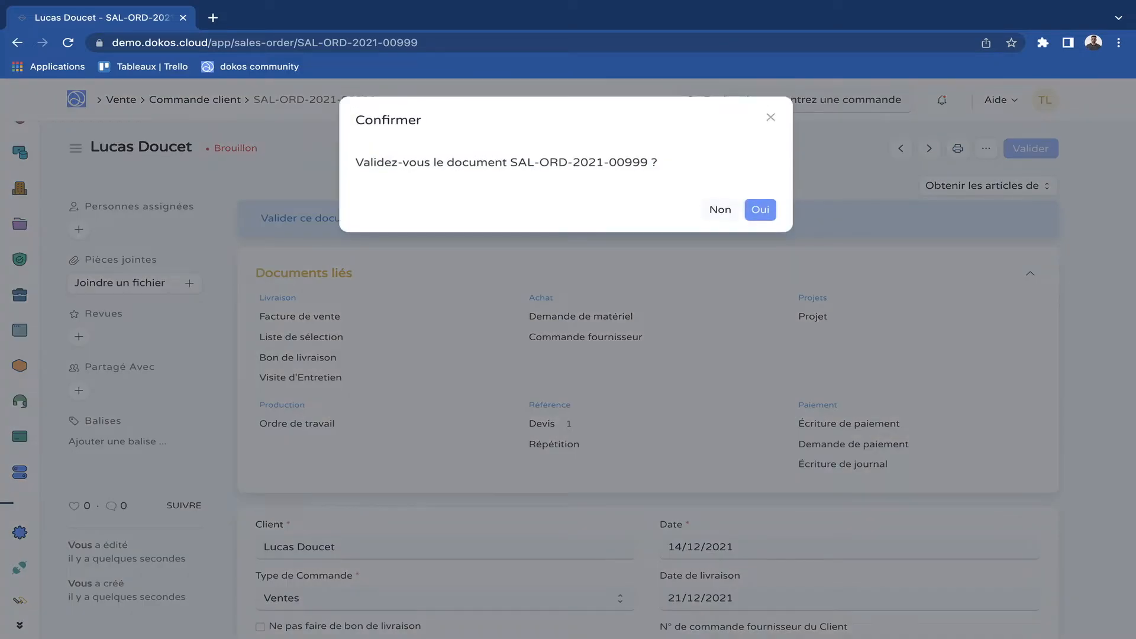
{"action": "left_click", "coordinate": [762, 210]}
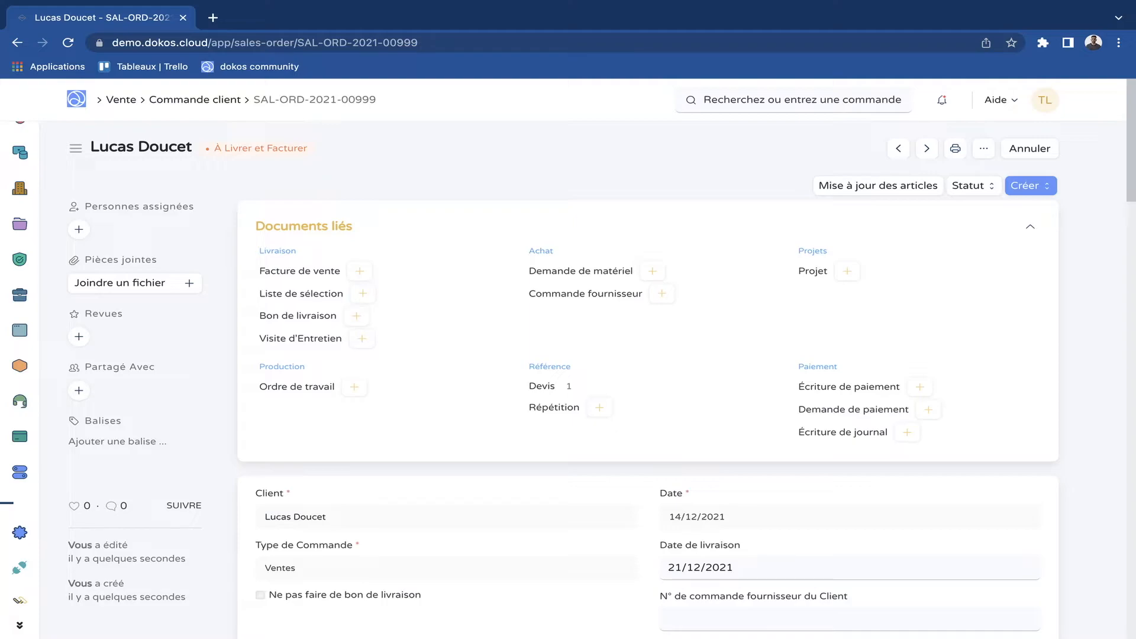
Create a sales invoice (Facture de vente) from the validated customer order and check its order details, totals and tax row.
{"action": "left_click", "coordinate": [360, 271]}
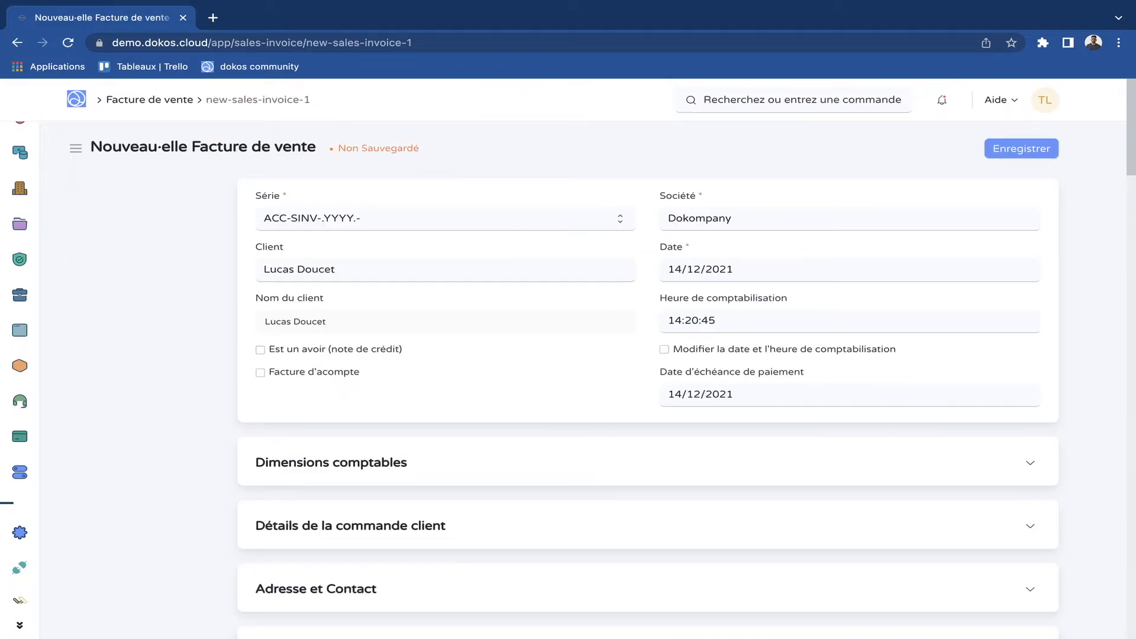
{"action": "scroll", "coordinate": [648, 359], "scroll_direction": "down", "scroll_amount": 3}
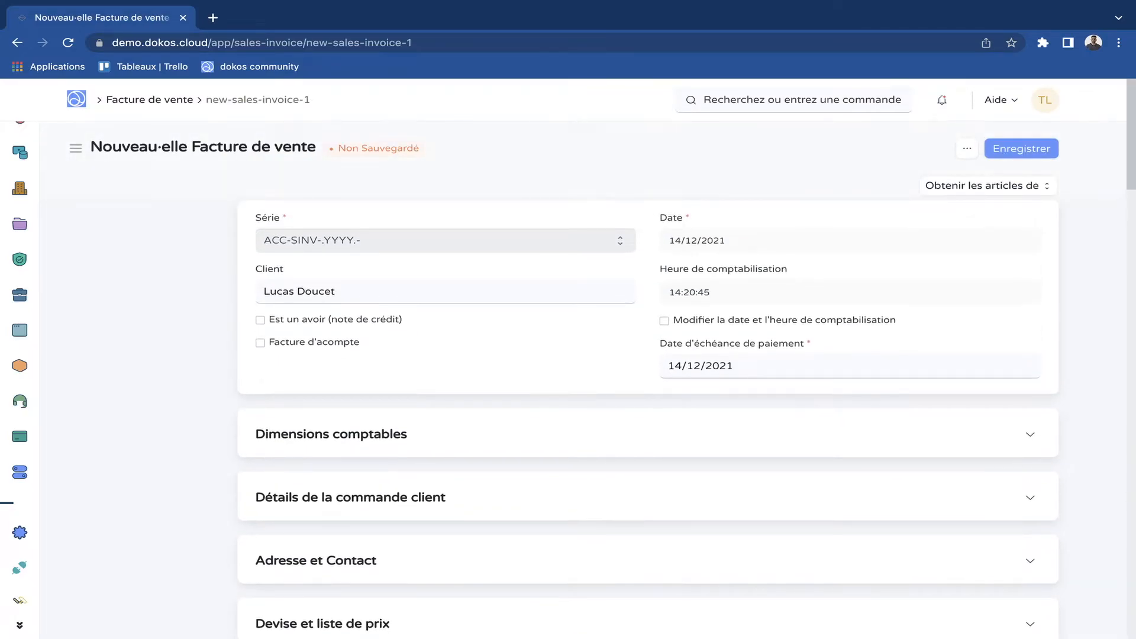
{"action": "scroll", "coordinate": [648, 360], "scroll_direction": "down", "scroll_amount": 1}
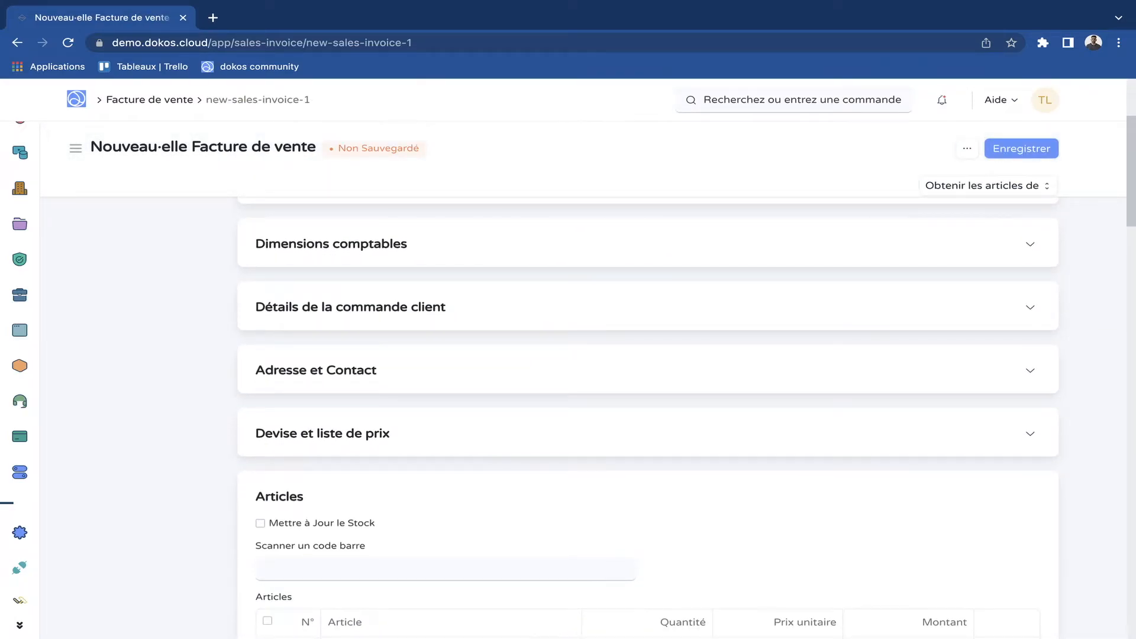
{"action": "left_click", "coordinate": [395, 364]}
{"action": "scroll", "coordinate": [396, 364], "scroll_direction": "down", "scroll_amount": 6}
{"action": "scroll", "coordinate": [648, 422], "scroll_direction": "down", "scroll_amount": 8}
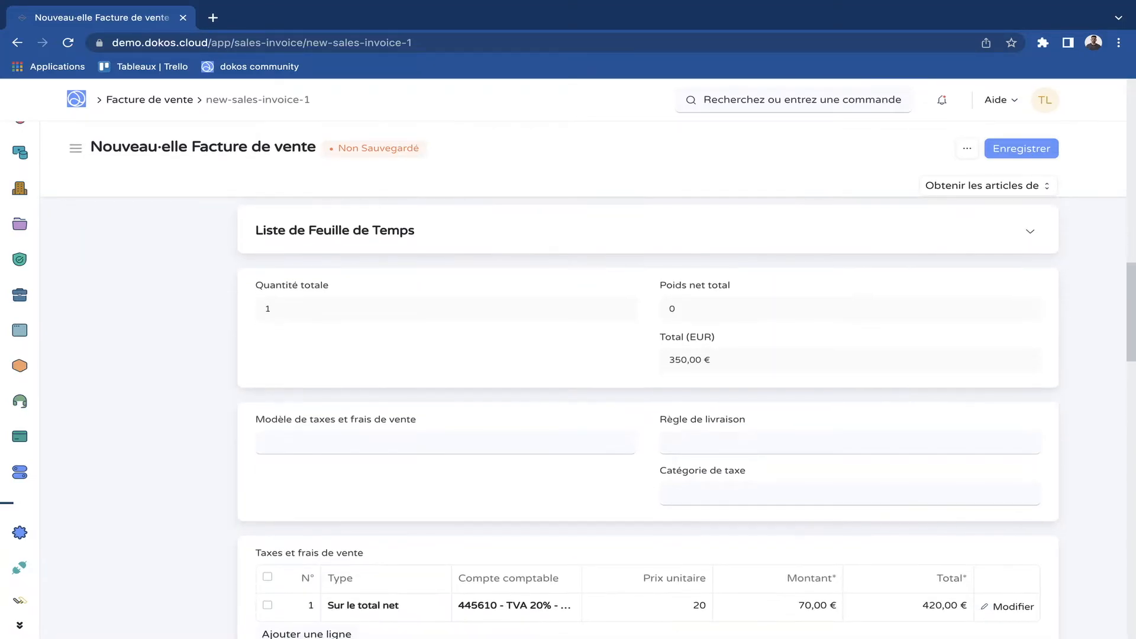
{"action": "scroll", "coordinate": [648, 359], "scroll_direction": "up", "scroll_amount": 15}
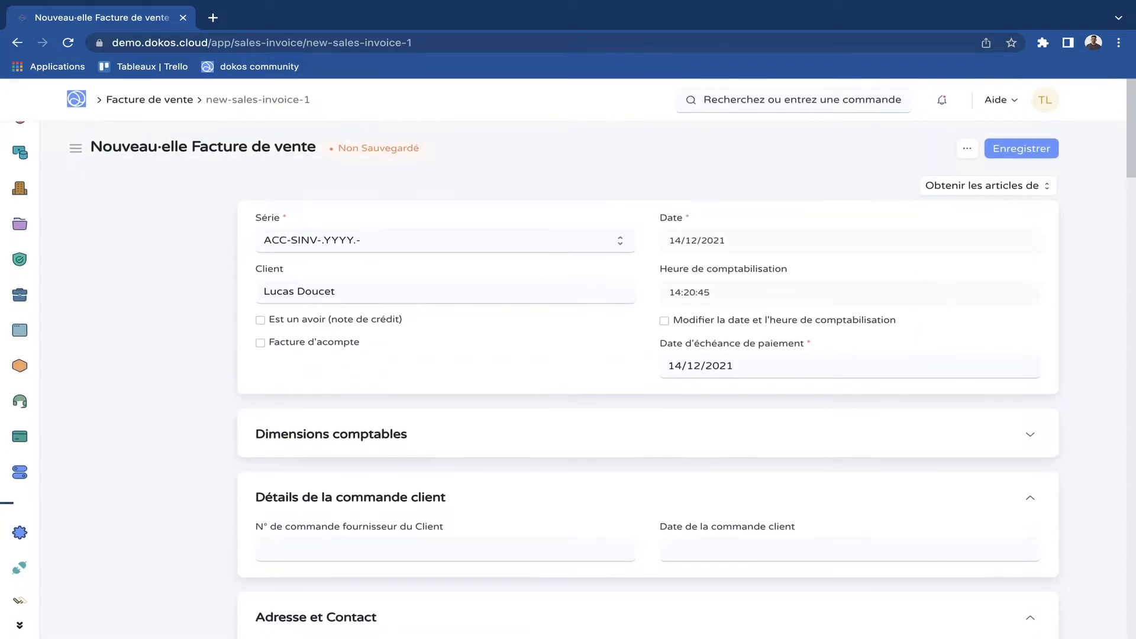
Save the sales invoice as a draft and validate it with confirmation.
{"action": "left_click", "coordinate": [996, 148]}
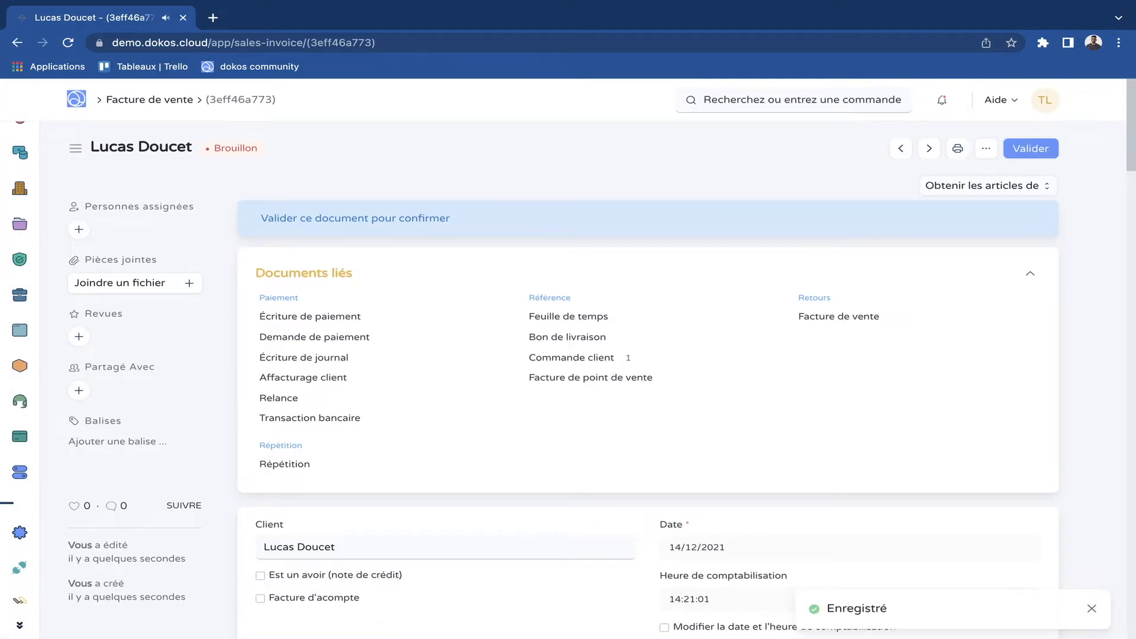
{"action": "left_click", "coordinate": [1032, 149]}
{"action": "left_click", "coordinate": [761, 209]}
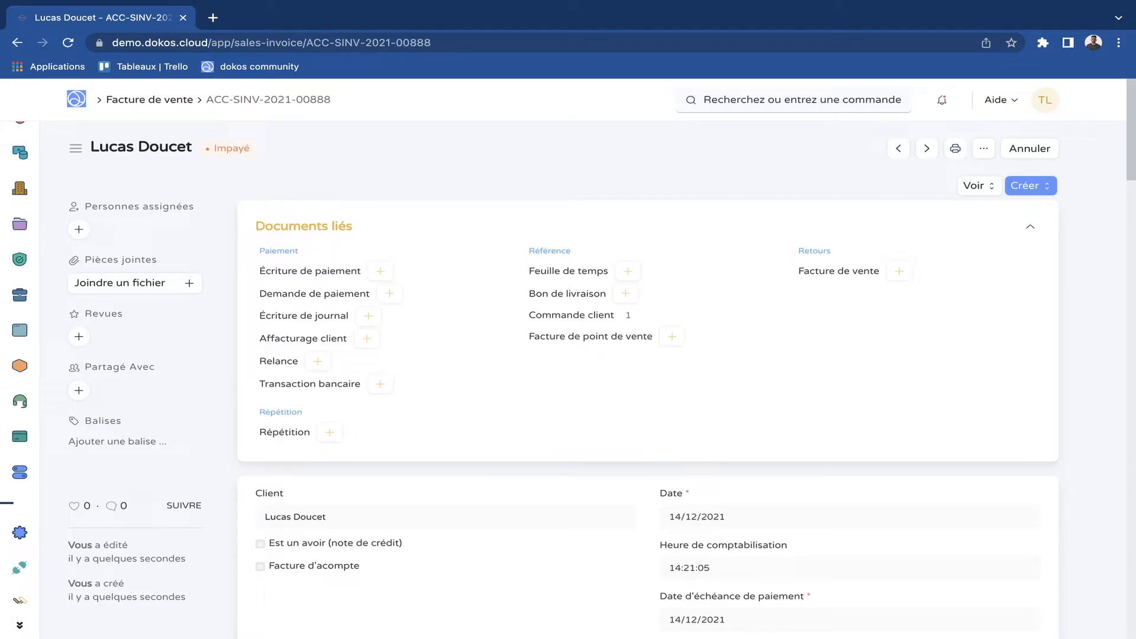
Review the validated invoice and the documents that can be created from it, and look through the sales invoice list.
{"action": "scroll", "coordinate": [648, 379], "scroll_direction": "down", "scroll_amount": 4}
{"action": "scroll", "coordinate": [648, 378], "scroll_direction": "up", "scroll_amount": 4}
{"action": "left_click", "coordinate": [1031, 187]}
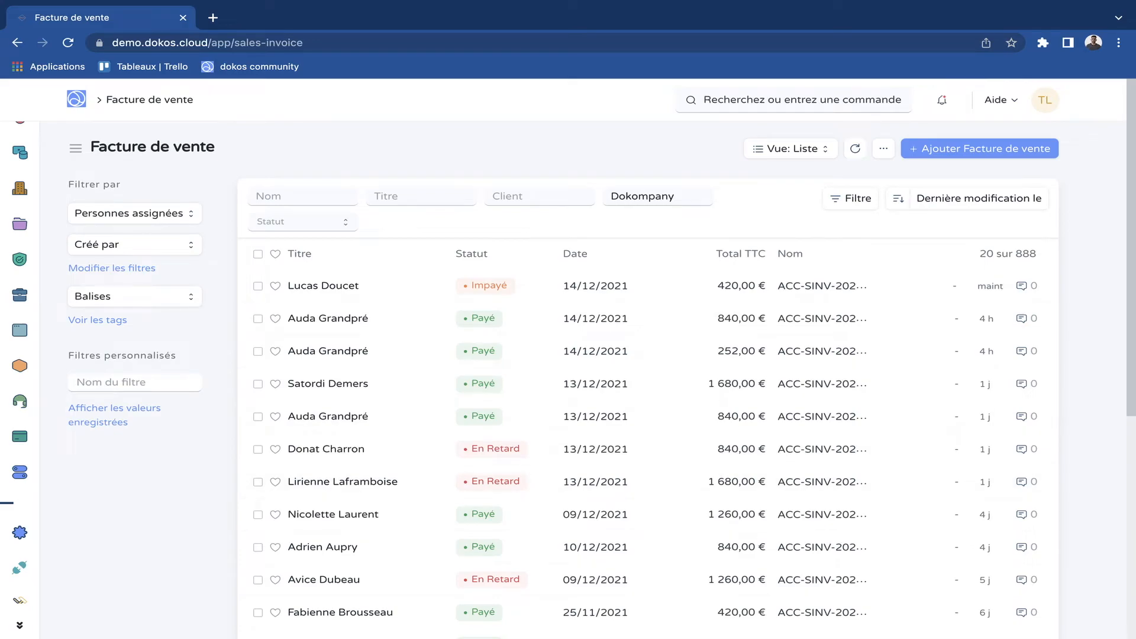
{"action": "scroll", "coordinate": [592, 367], "scroll_direction": "down", "scroll_amount": 1}
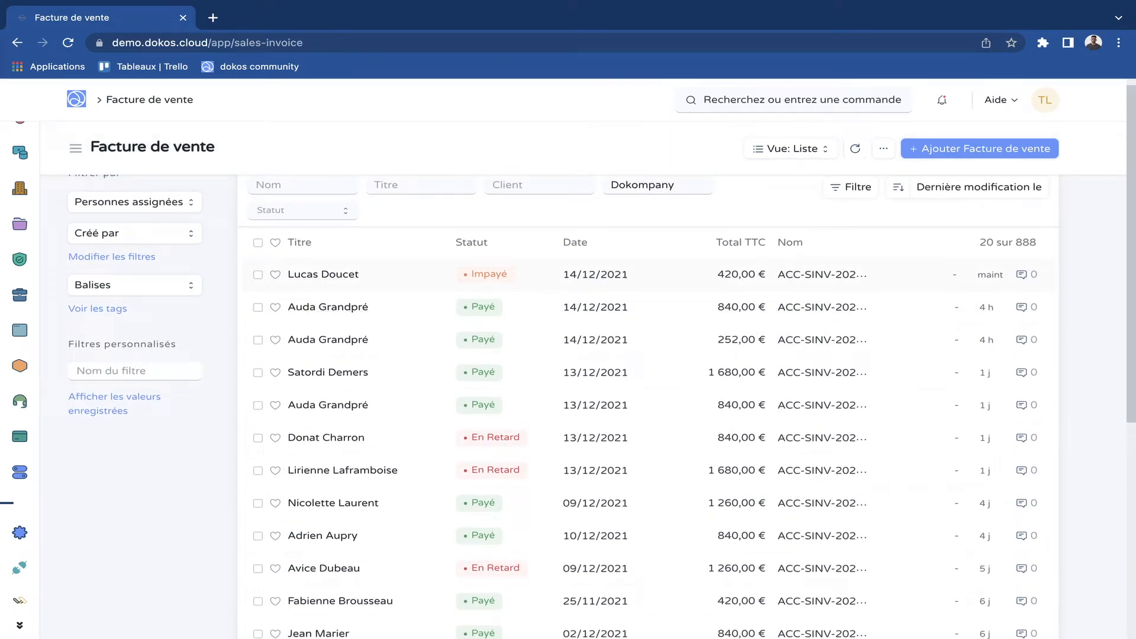
{"action": "scroll", "coordinate": [303, 220], "scroll_direction": "up", "scroll_amount": 1}
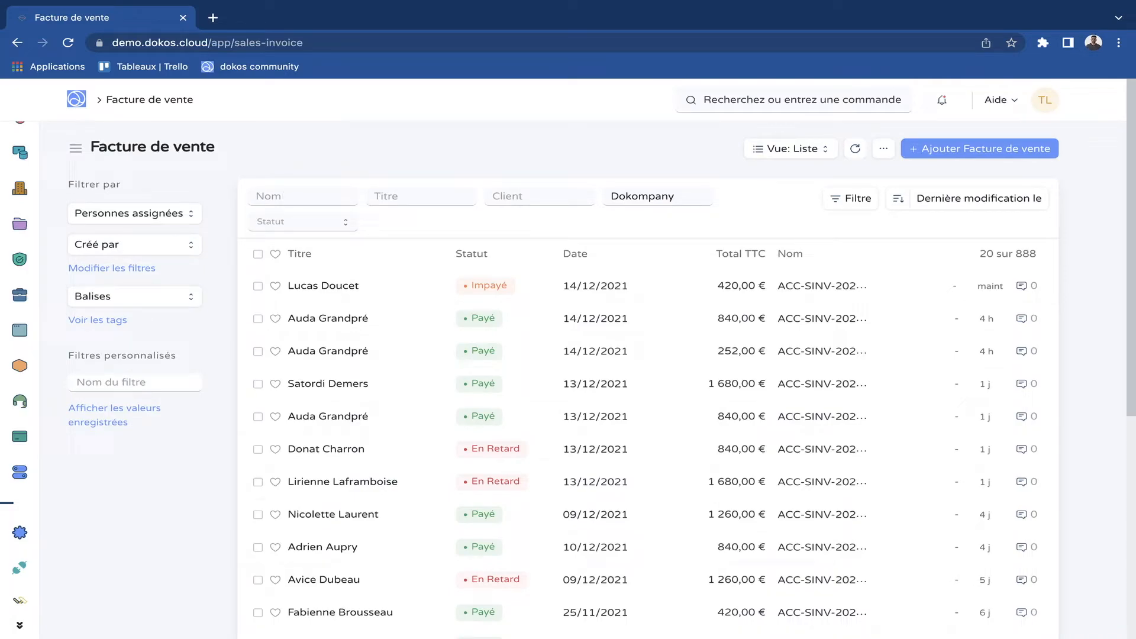
Trace the sale from the customer's quotation in the Vente module through its linked customer order to the linked sales invoice.
{"action": "left_click", "coordinate": [59, 436]}
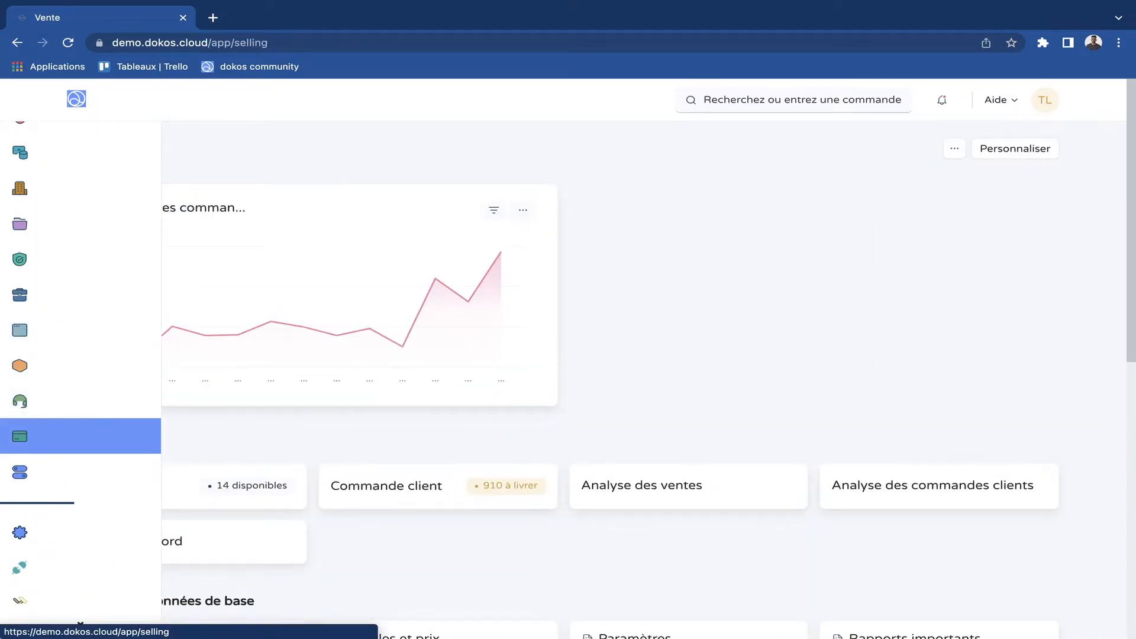
{"action": "scroll", "coordinate": [356, 355], "scroll_direction": "down", "scroll_amount": 3}
{"action": "left_click", "coordinate": [92, 526]}
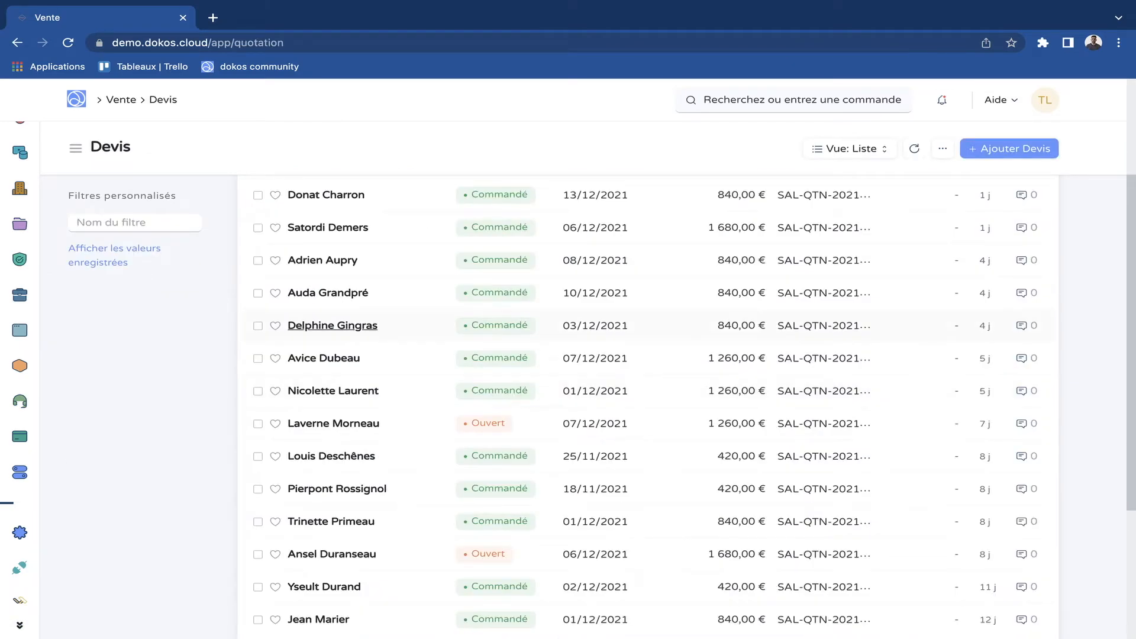
{"action": "left_click", "coordinate": [323, 290]}
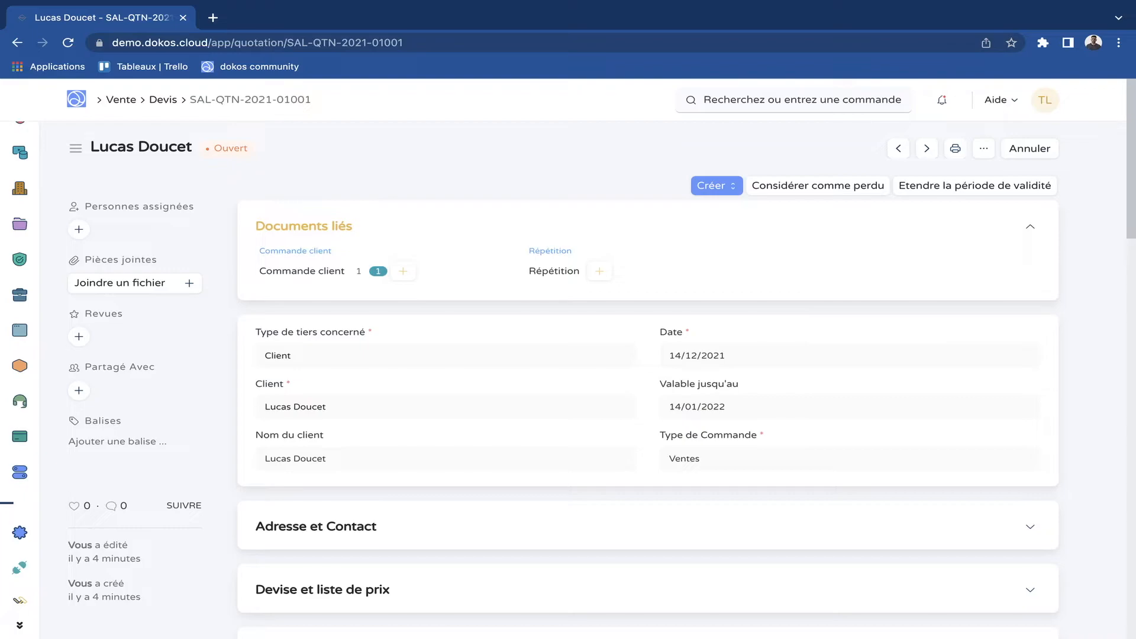
{"action": "left_click", "coordinate": [302, 270]}
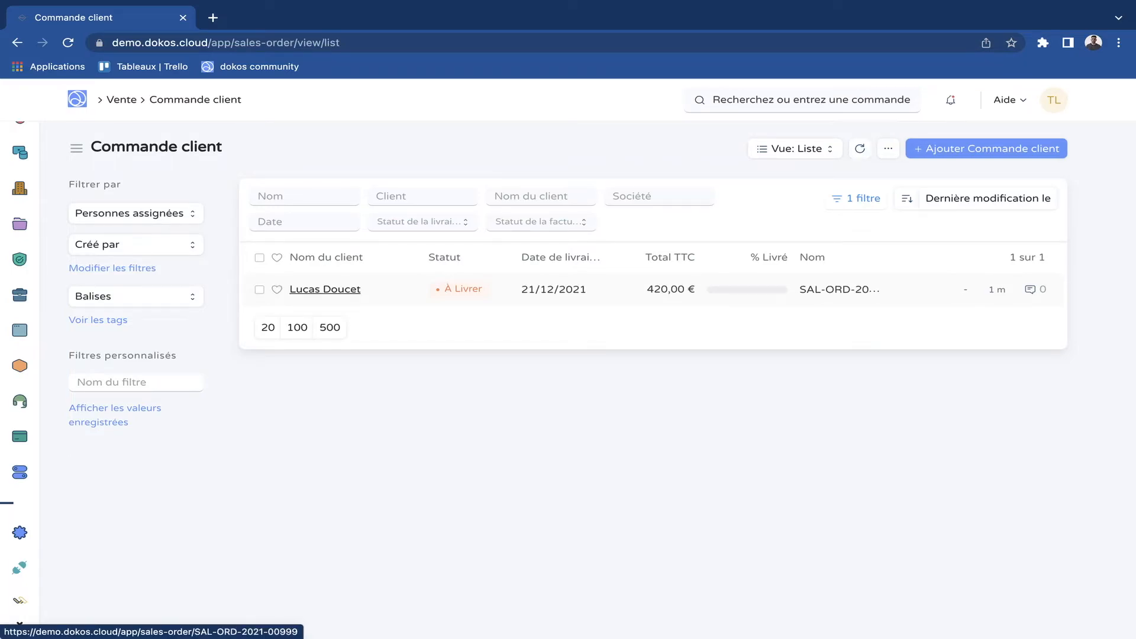
{"action": "left_click", "coordinate": [325, 289]}
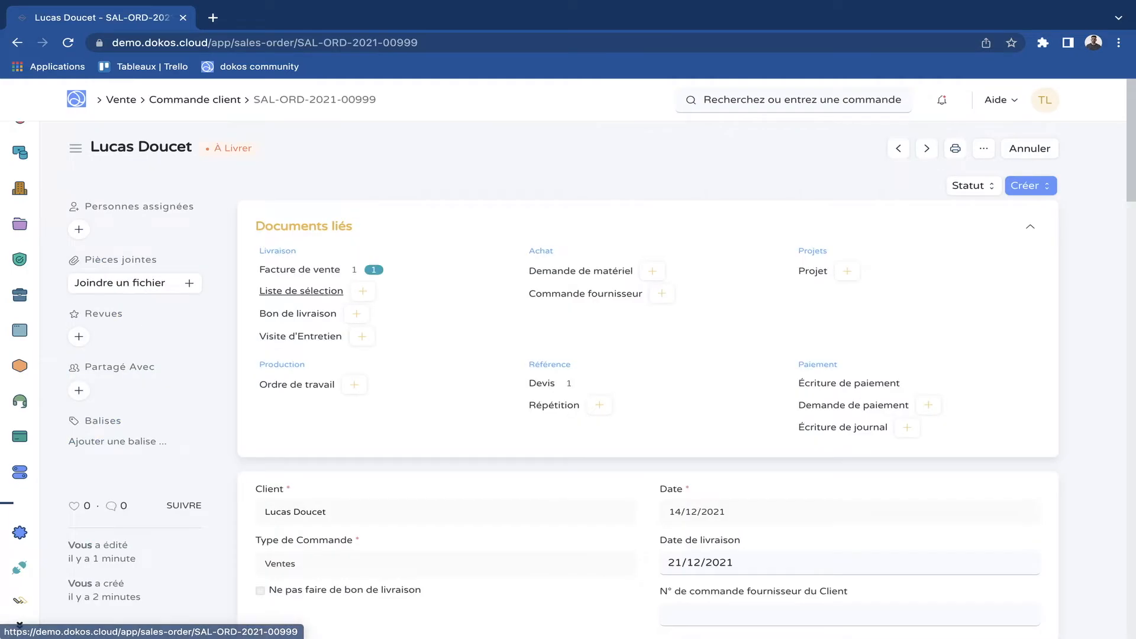
{"action": "left_click", "coordinate": [300, 270]}
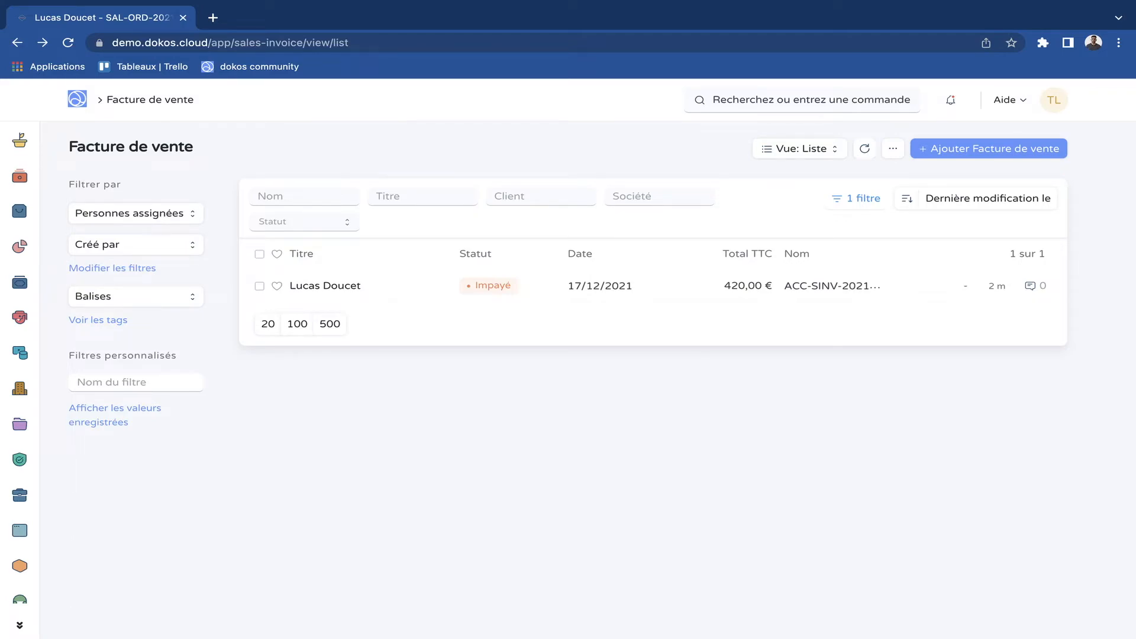
Check the bulk actions available for the linked invoice in the list, and clear its selection.
{"action": "left_click", "coordinate": [259, 286]}
{"action": "left_click", "coordinate": [259, 286]}
{"action": "left_click", "coordinate": [259, 286]}
{"action": "left_click", "coordinate": [1033, 148]}
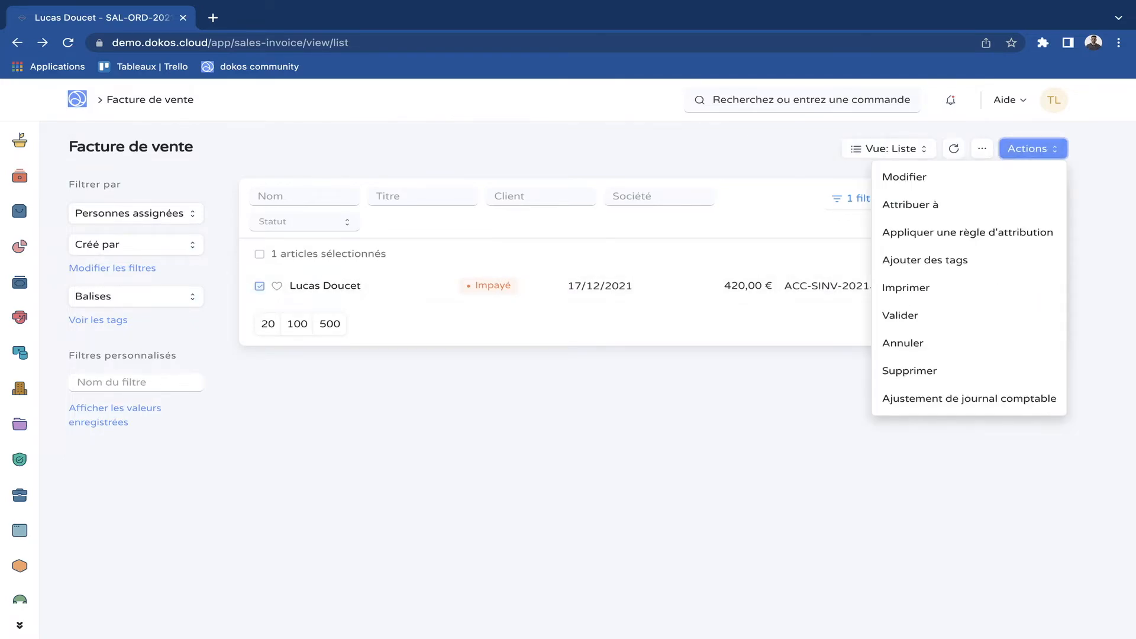
{"action": "left_click", "coordinate": [650, 401]}
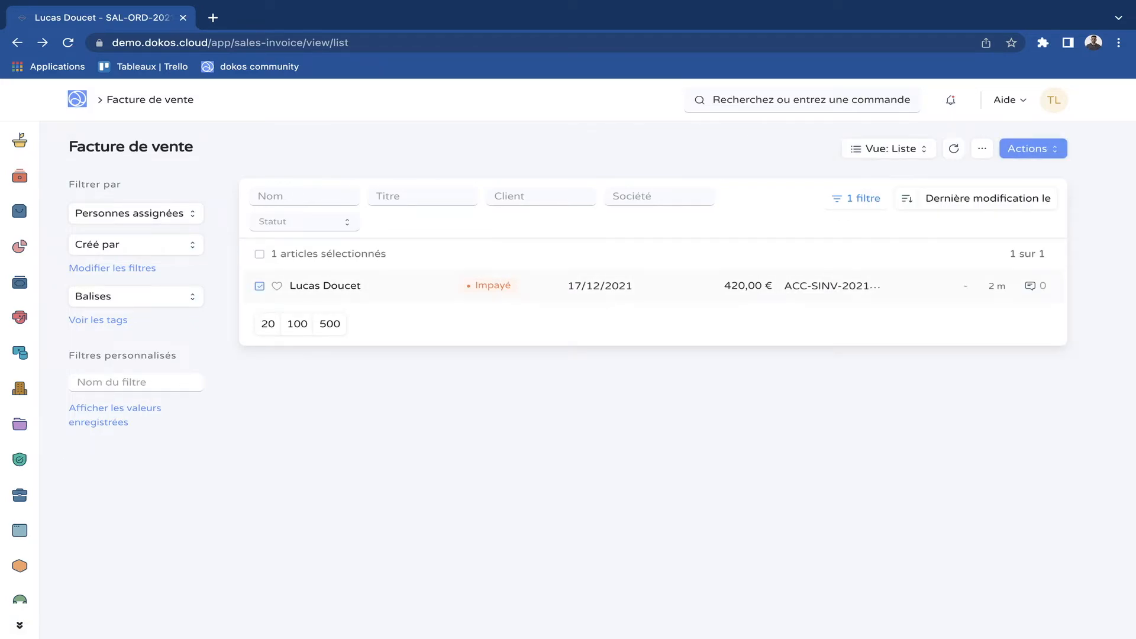
{"action": "left_click", "coordinate": [259, 286]}
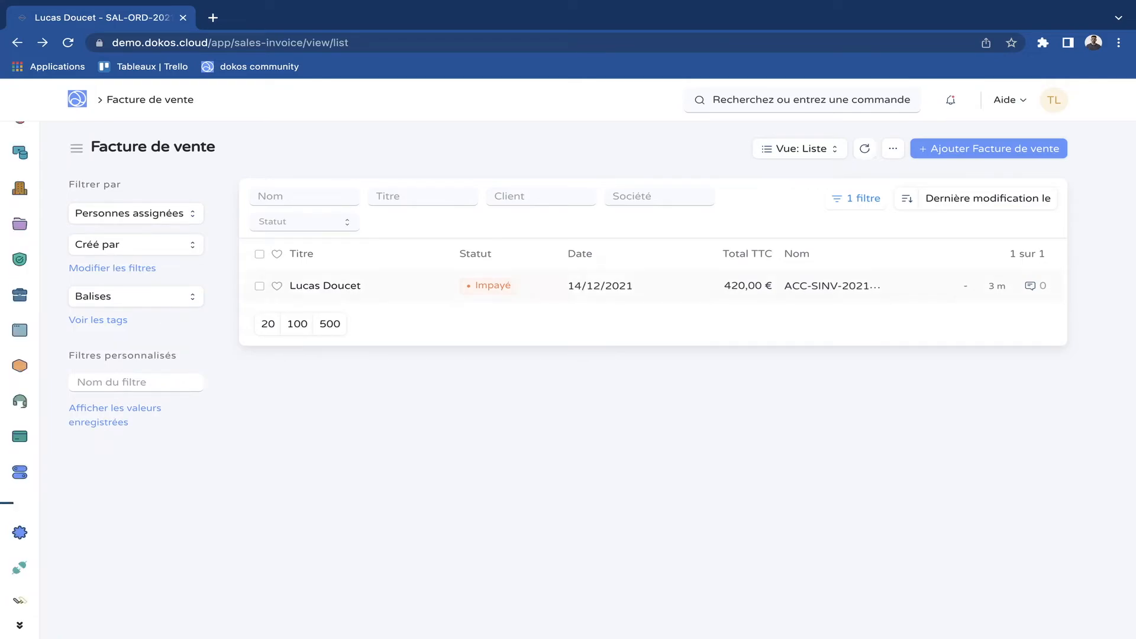
Open the unpaid invoice from the filtered list and look over its details.
{"action": "left_click", "coordinate": [325, 286]}
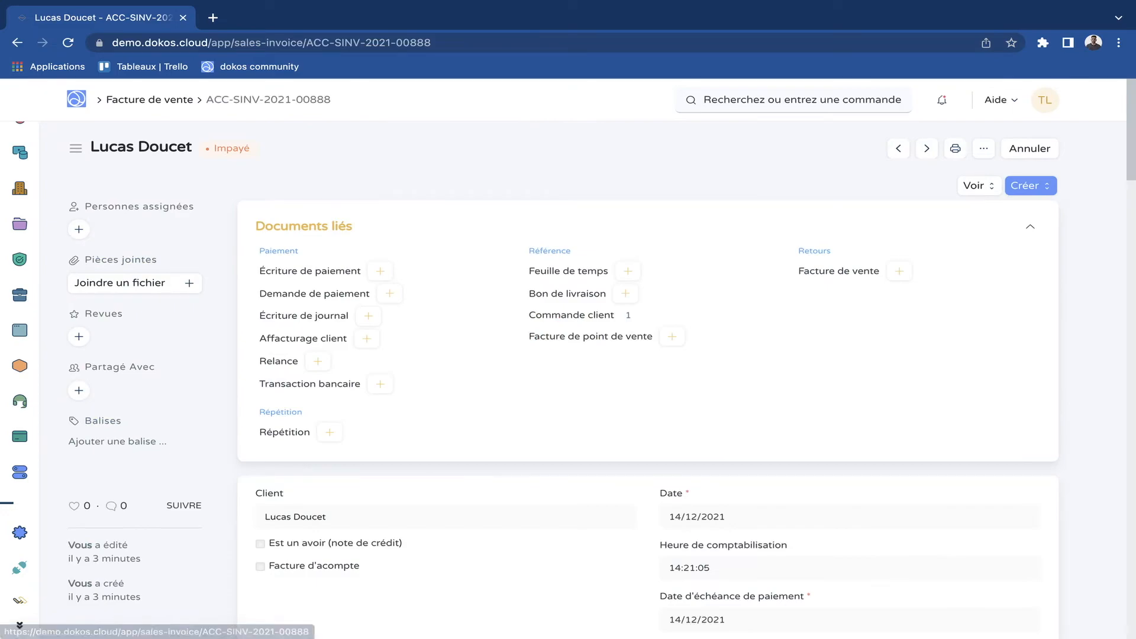
{"action": "scroll", "coordinate": [325, 285], "scroll_direction": "down", "scroll_amount": 1}
{"action": "scroll", "coordinate": [648, 379], "scroll_direction": "up", "scroll_amount": 1}
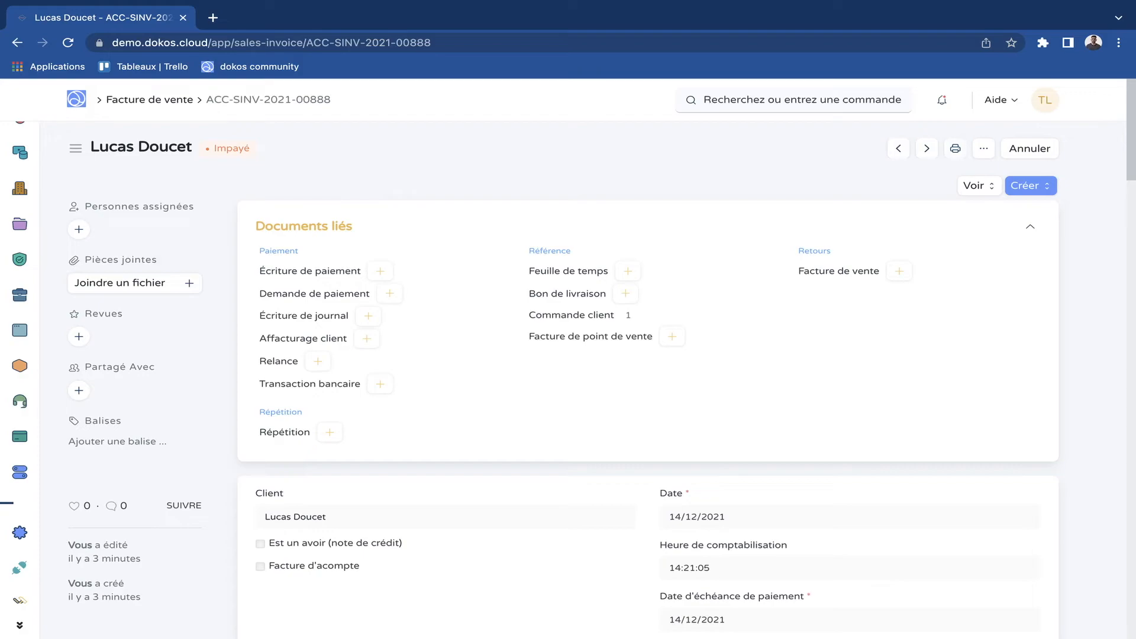
Open the invoice's print preview, generate its PDF version, and review the invoice layout in both.
{"action": "left_click", "coordinate": [956, 149]}
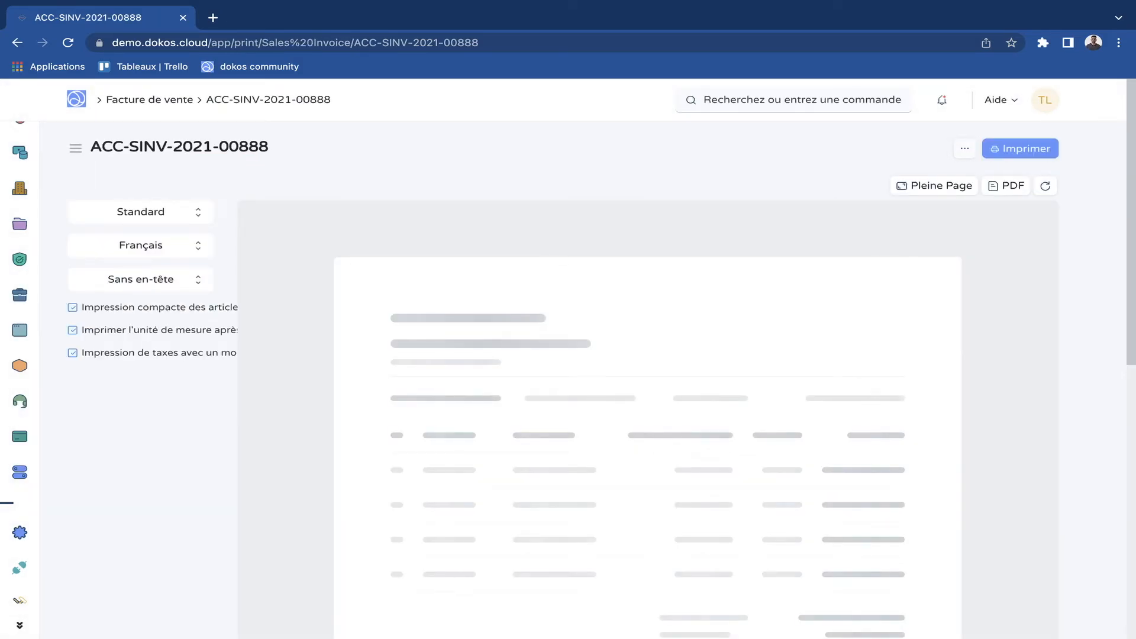
{"action": "scroll", "coordinate": [648, 415], "scroll_direction": "down", "scroll_amount": 7}
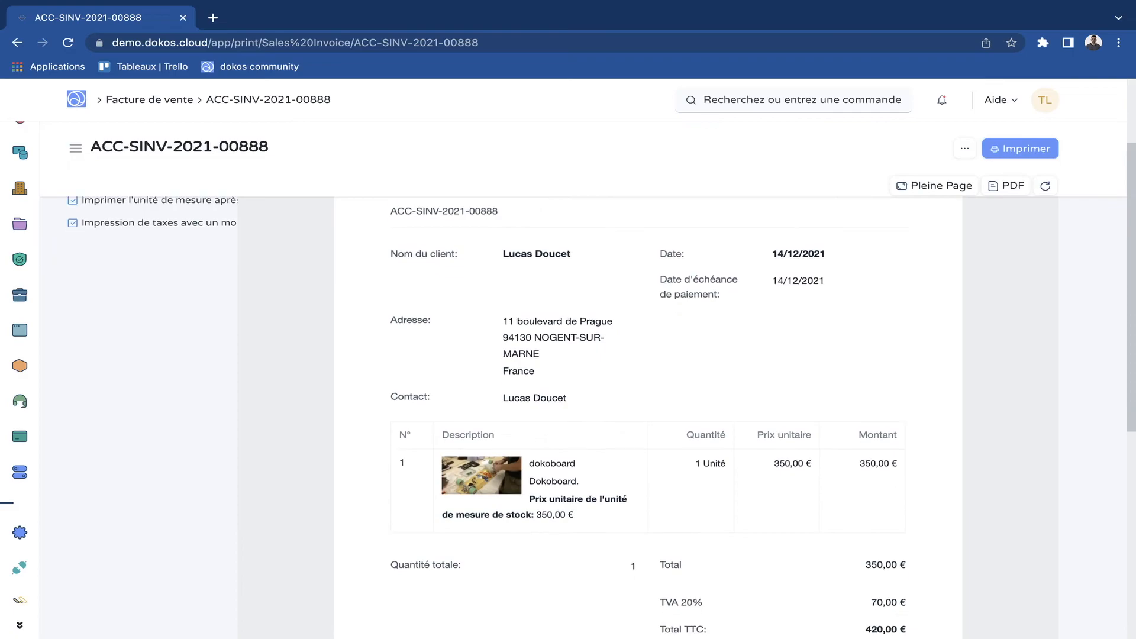
{"action": "scroll", "coordinate": [648, 415], "scroll_direction": "up", "scroll_amount": 8}
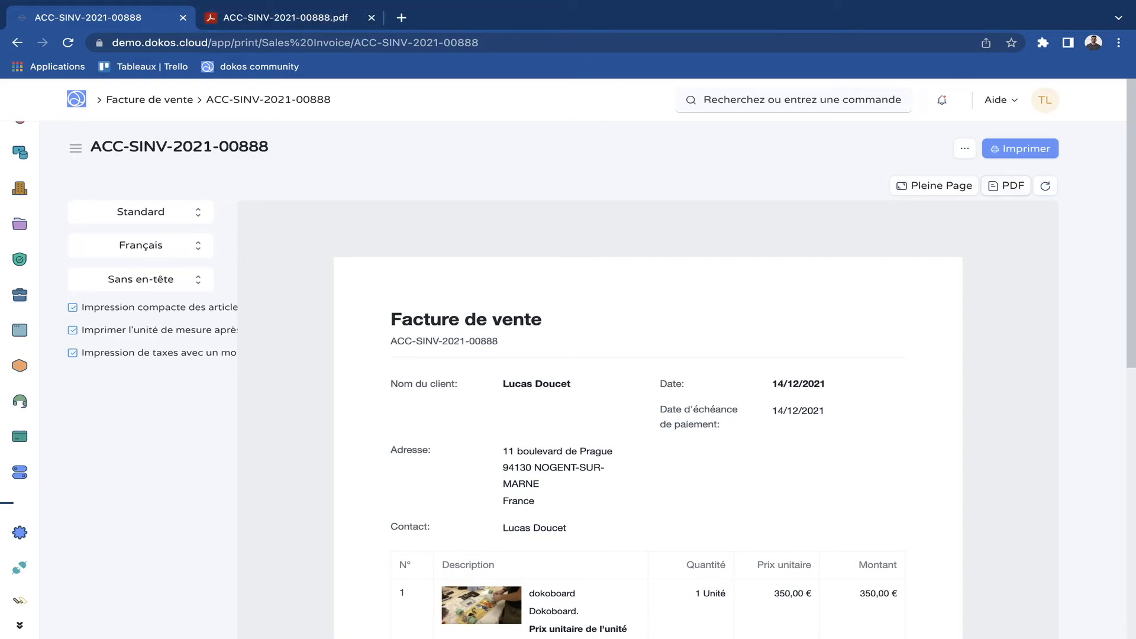
{"action": "left_click", "coordinate": [327, 19]}
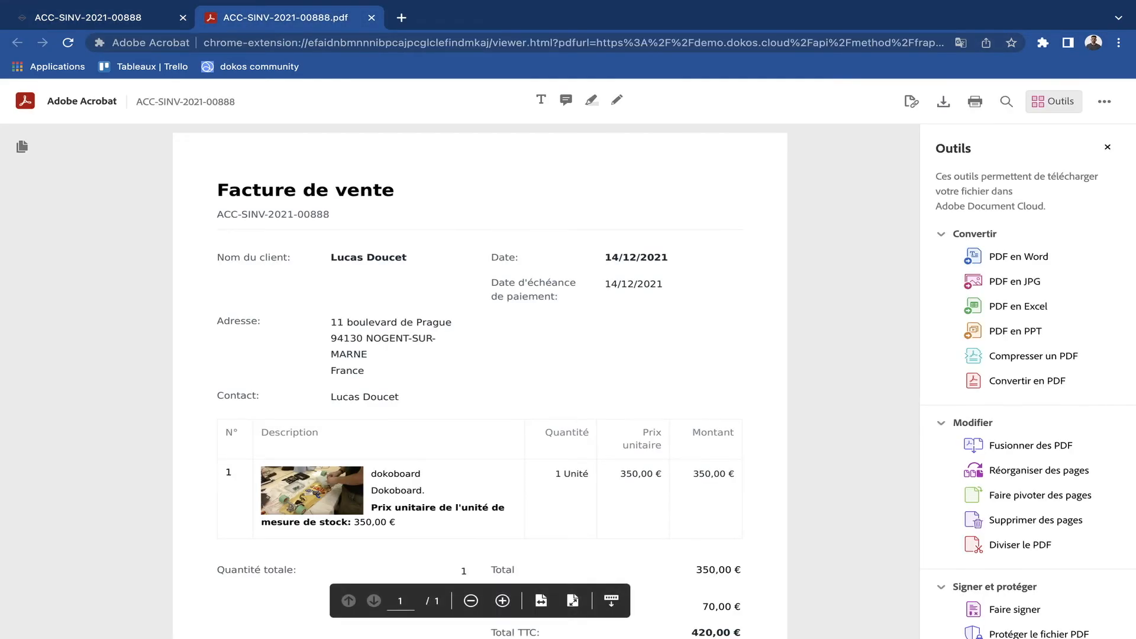
{"action": "scroll", "coordinate": [480, 379], "scroll_direction": "down", "scroll_amount": 3}
{"action": "scroll", "coordinate": [480, 379], "scroll_direction": "up", "scroll_amount": 3}
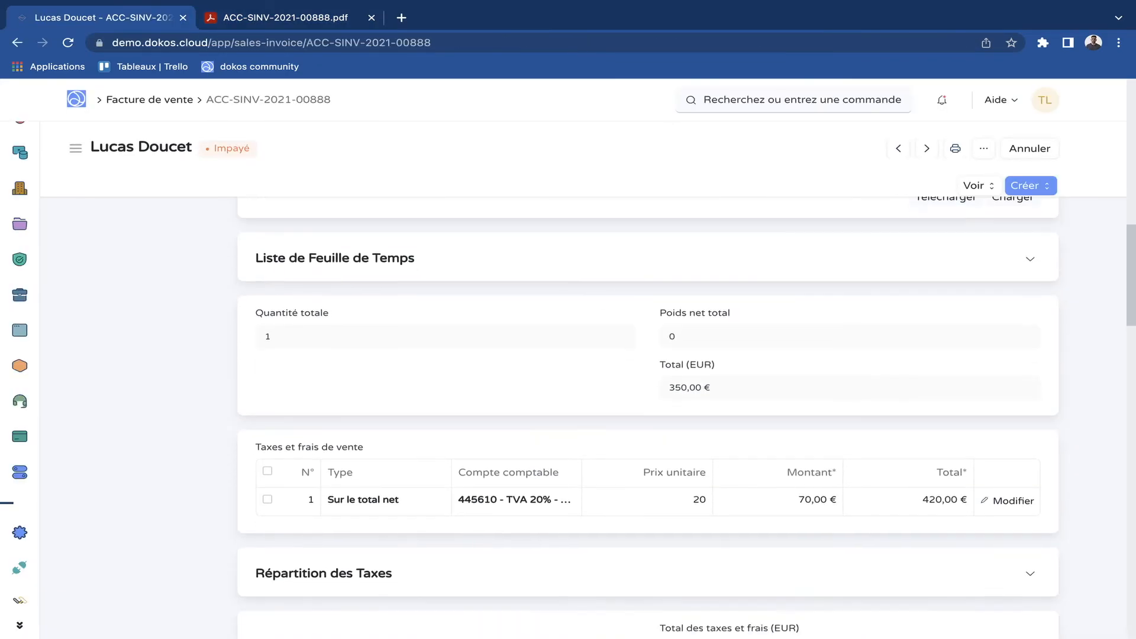
Return to the sales invoice record and review its sales taxes, linked documents and payment schedule.
{"action": "scroll", "coordinate": [648, 414], "scroll_direction": "down", "scroll_amount": 5}
{"action": "scroll", "coordinate": [648, 414], "scroll_direction": "up", "scroll_amount": 15}
{"action": "scroll", "coordinate": [648, 415], "scroll_direction": "down", "scroll_amount": 10}
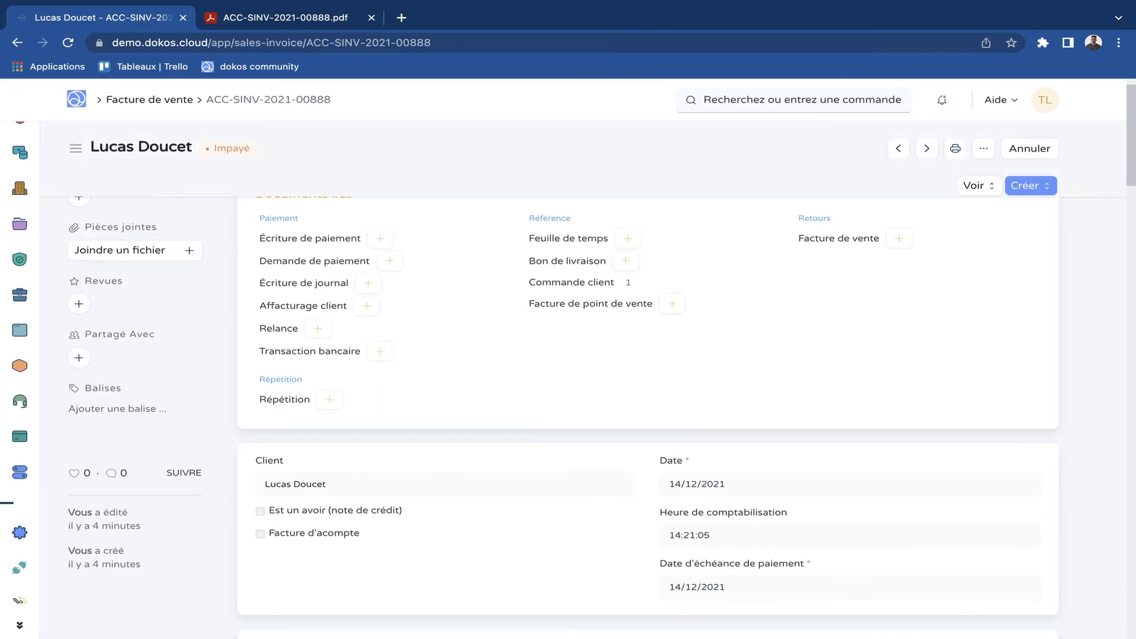
{"action": "scroll", "coordinate": [647, 415], "scroll_direction": "down", "scroll_amount": 12}
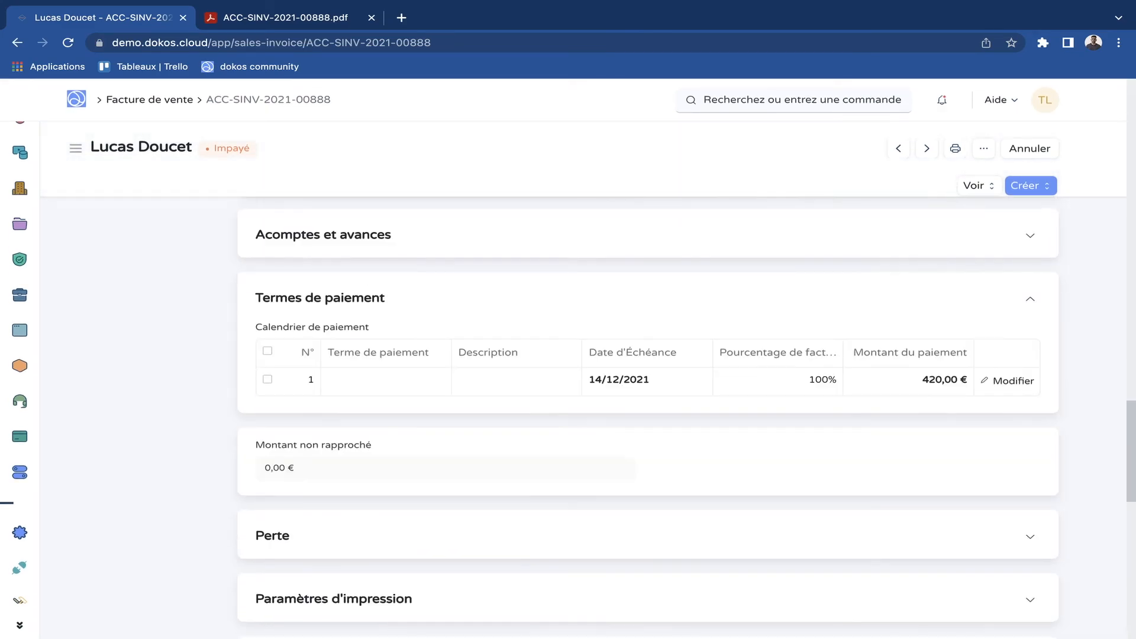
Start a new email from the invoice's activity timeline and go to its message body, leaving the body empty.
{"action": "scroll", "coordinate": [648, 414], "scroll_direction": "up", "scroll_amount": 1}
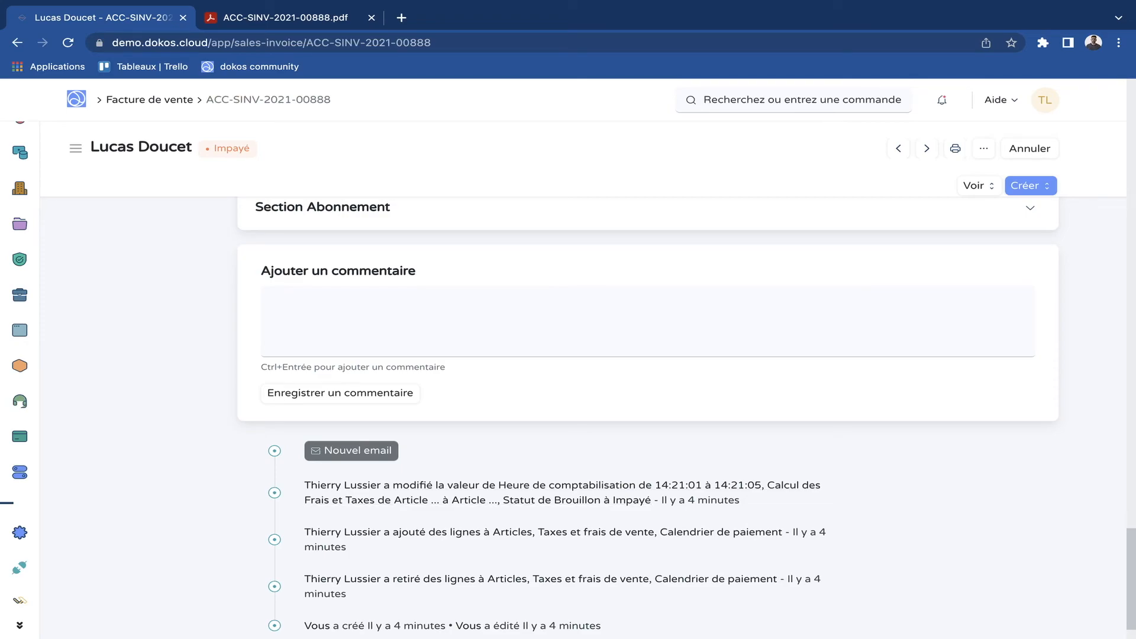
{"action": "left_click", "coordinate": [351, 450]}
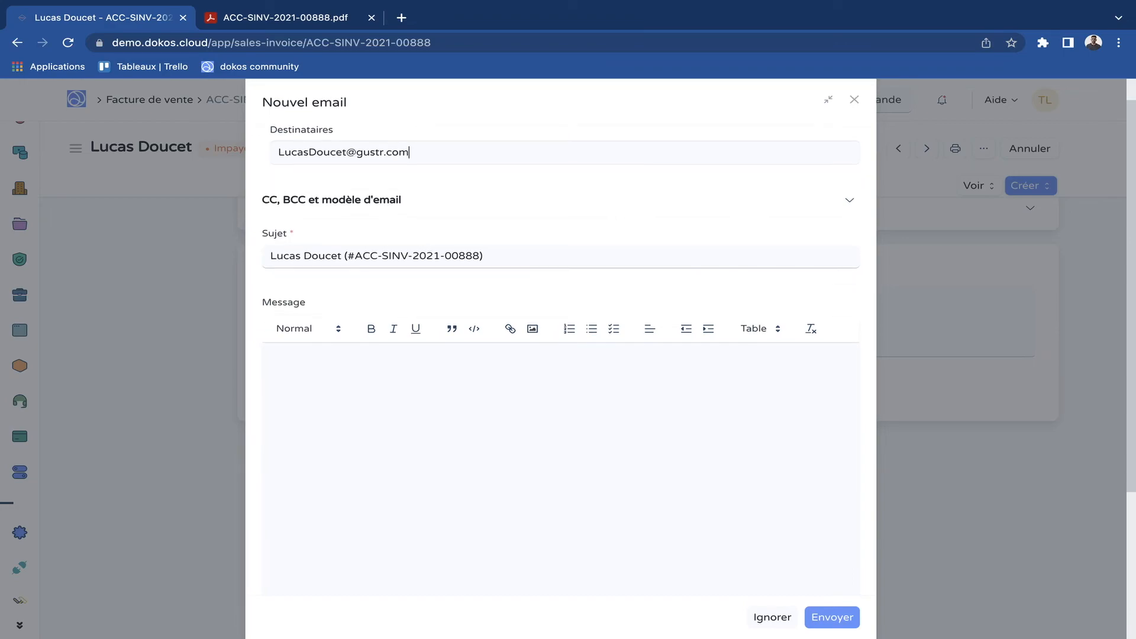
{"action": "scroll", "coordinate": [389, 313], "scroll_direction": "down", "scroll_amount": 2}
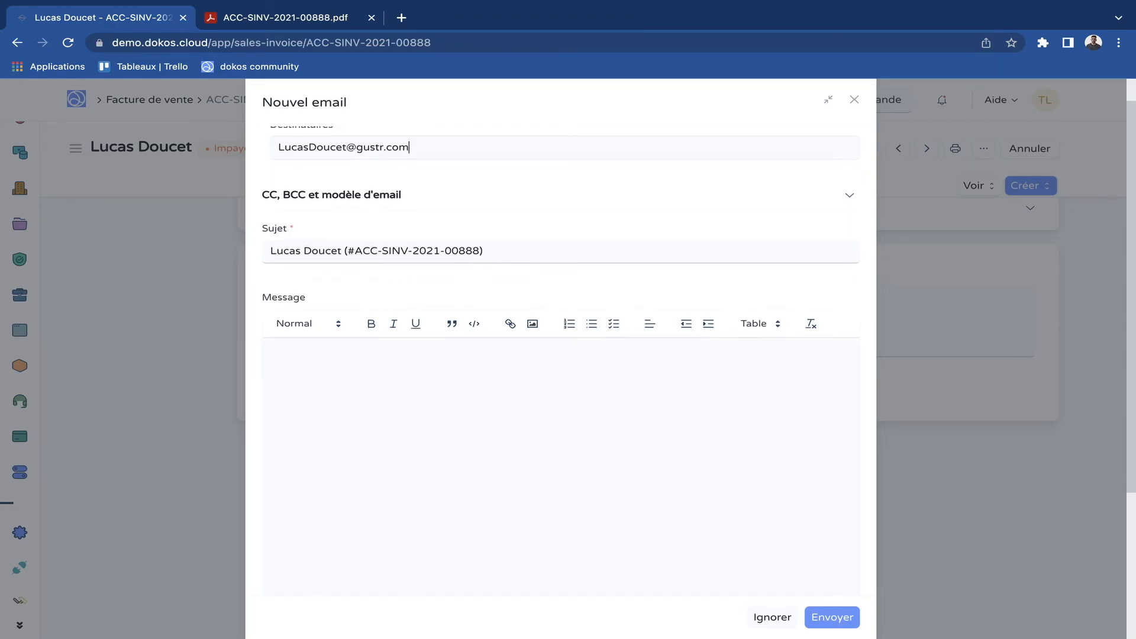
{"action": "left_click", "coordinate": [390, 313]}
{"action": "type", "text": "B"}
{"action": "key", "text": "BackSpace"}
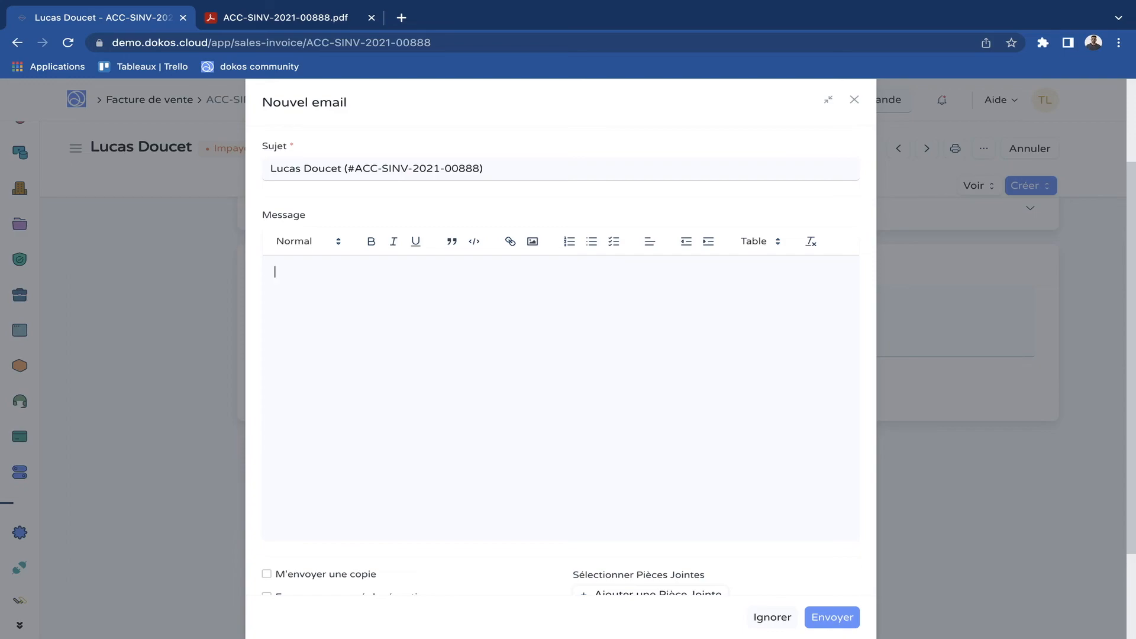
Enable "Joindre une impression de document" so the email includes a print of the invoice.
{"action": "scroll", "coordinate": [560, 355], "scroll_direction": "down", "scroll_amount": 3}
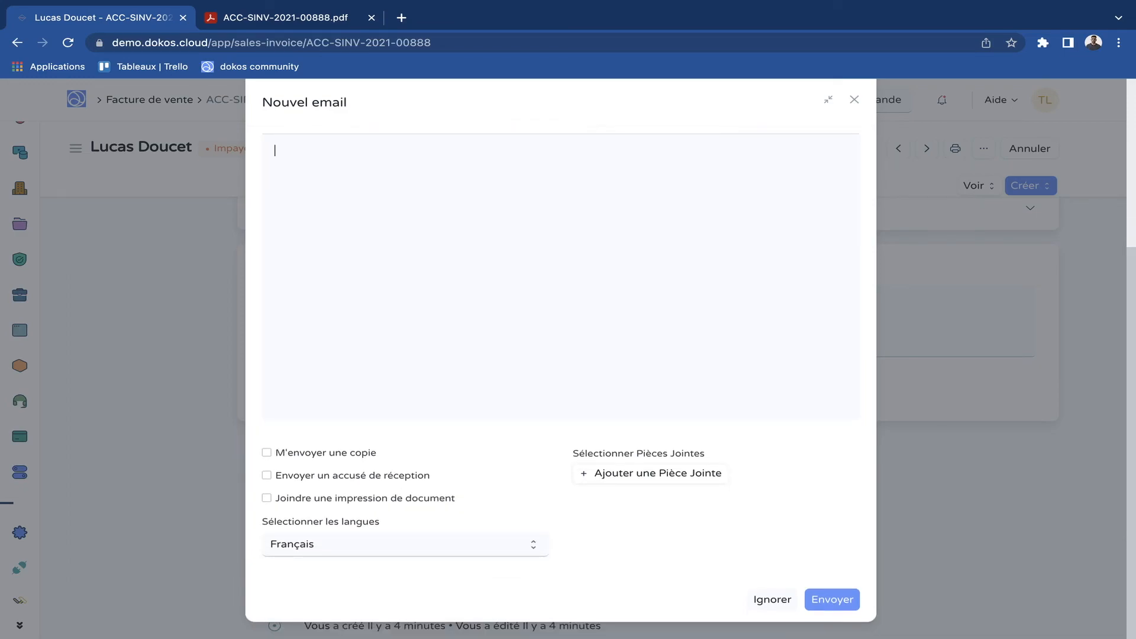
{"action": "left_click", "coordinate": [267, 498]}
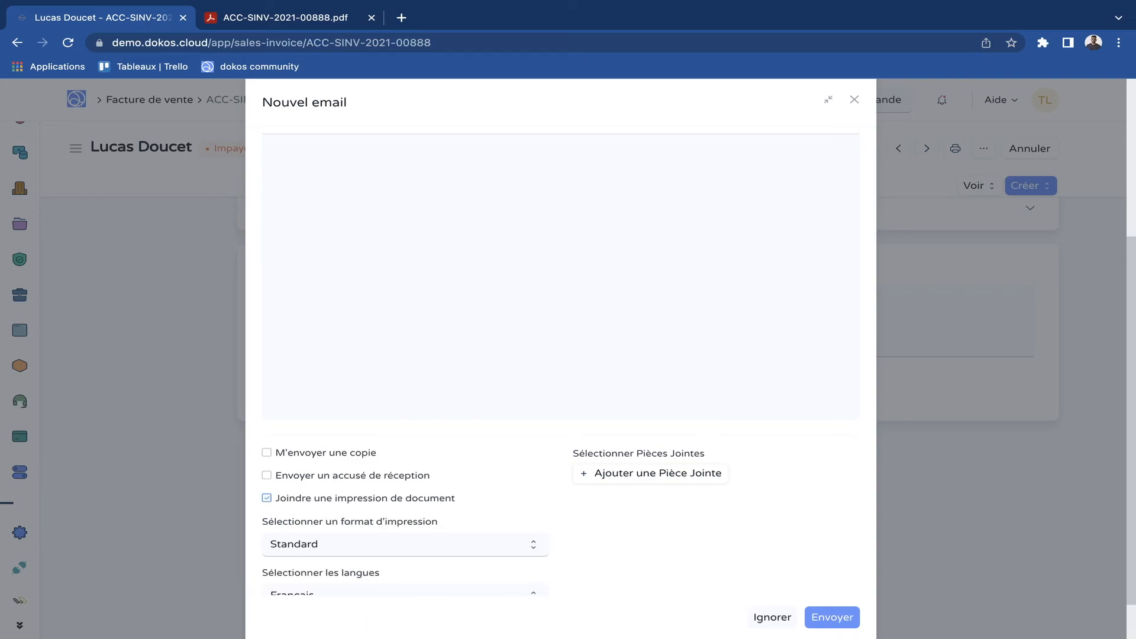
{"action": "scroll", "coordinate": [560, 355], "scroll_direction": "down", "scroll_amount": 1}
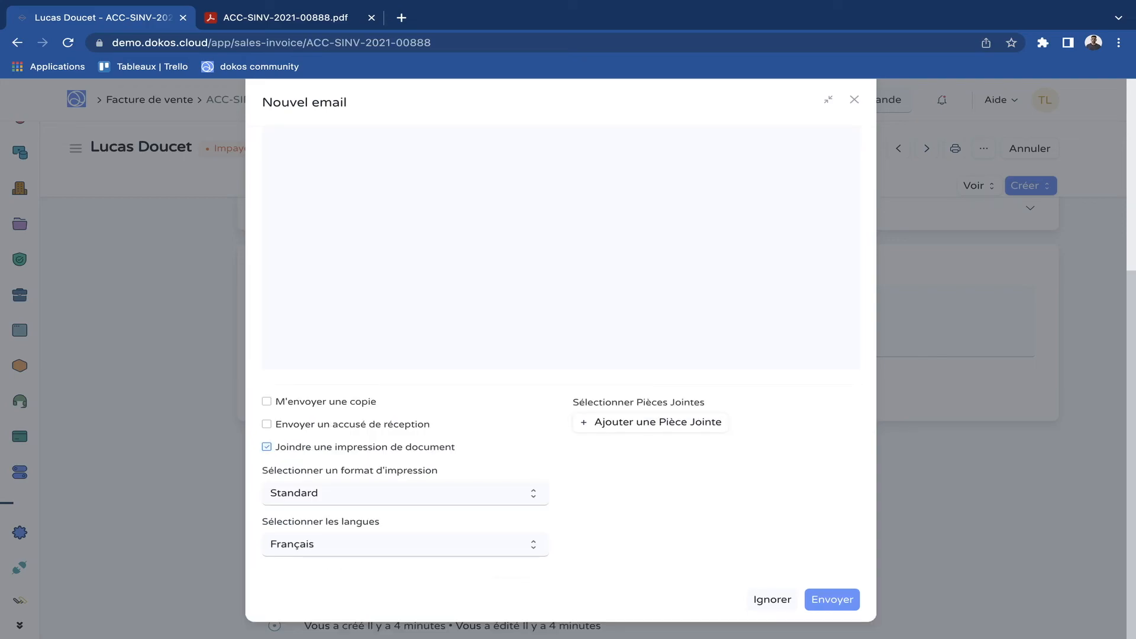